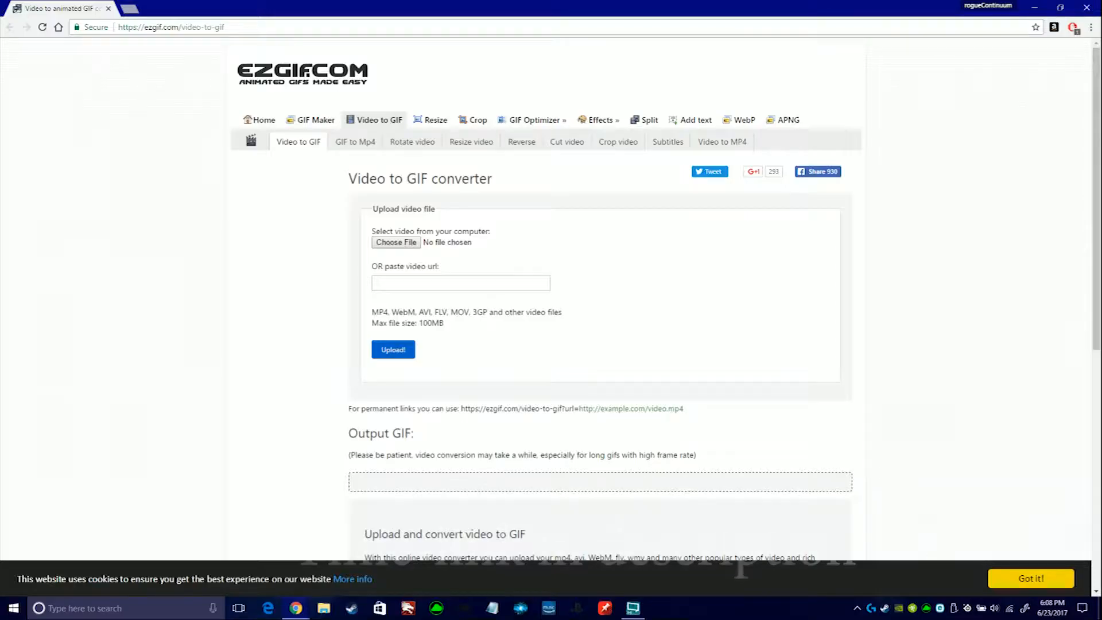
Step: Open the GIF frame extractor at ezgif.com/split and bring up its file chooser for the upload
double_click(142, 27)
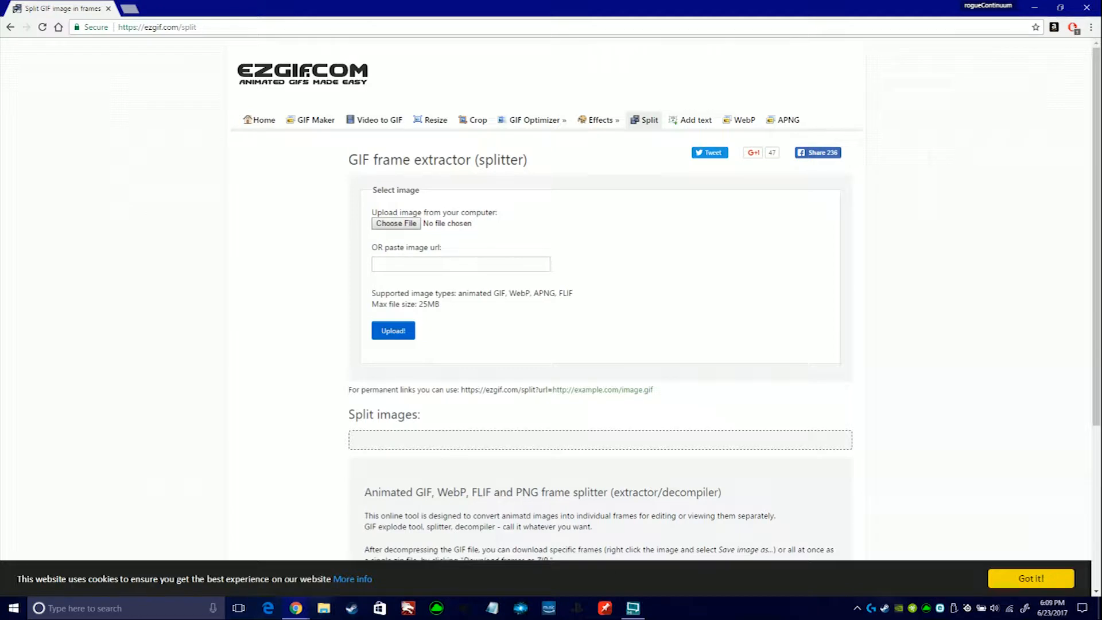
left_click(396, 223)
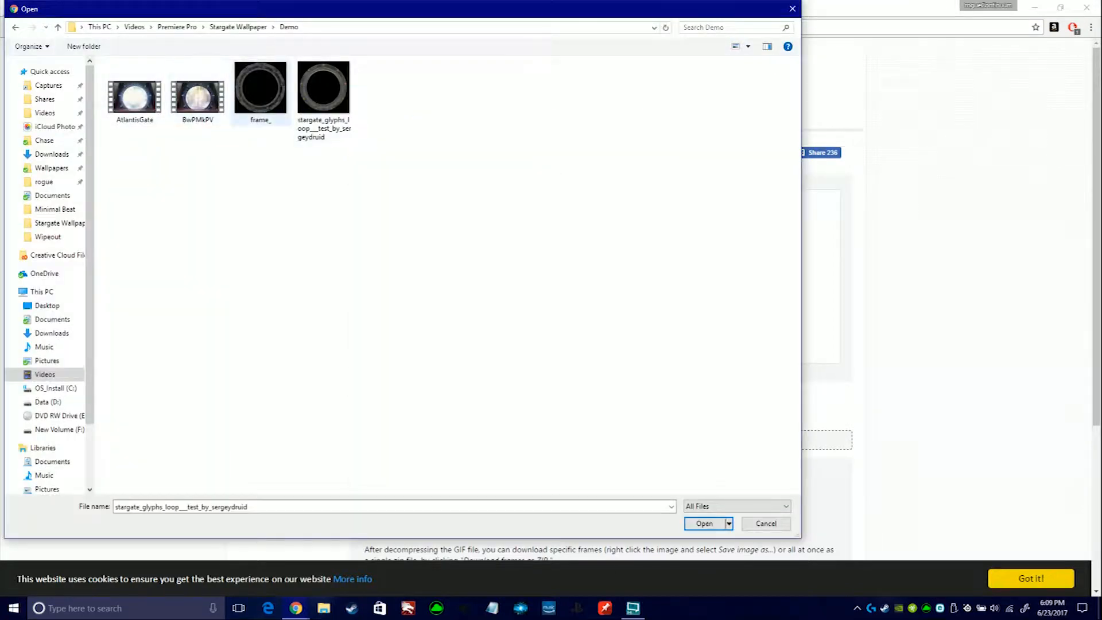
Step: Rename the frame_ GIF in the Demo folder as Gate
left_click(260, 92)
key("F2")
type("Gate")
key("Return")
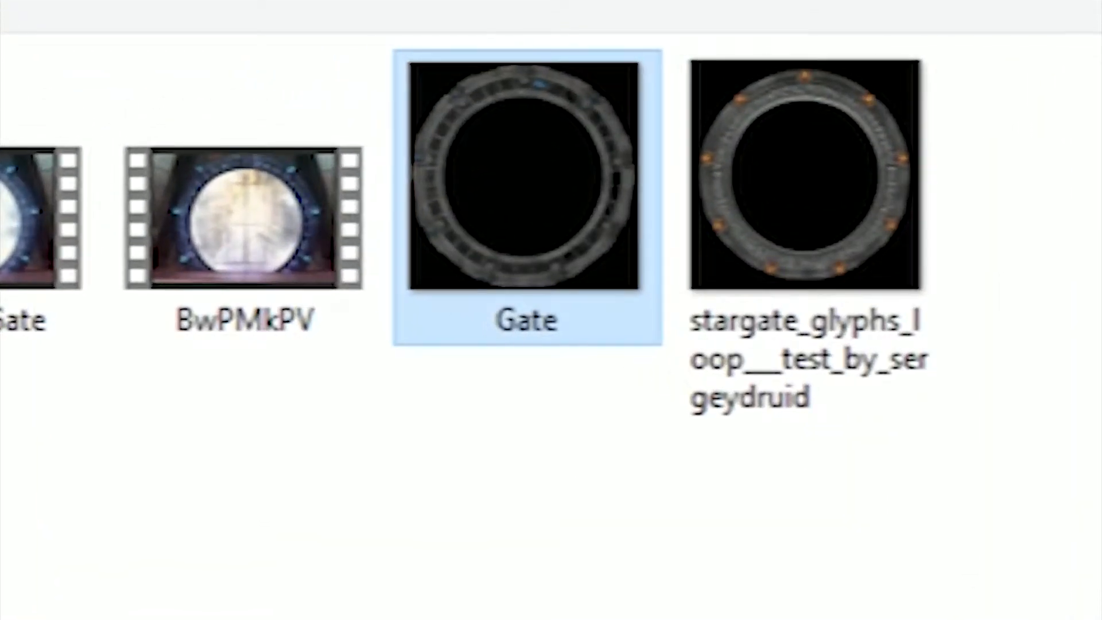
Step: Rename the Gate GIF as frame_ and upload it to the frame extractor
key("F2")
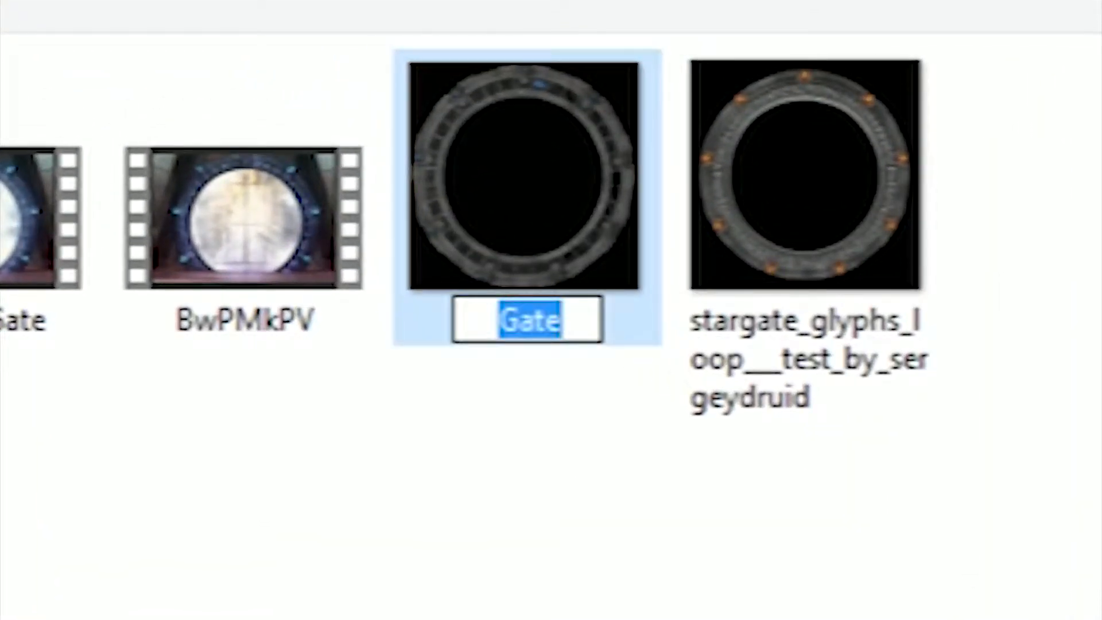
type("frame_")
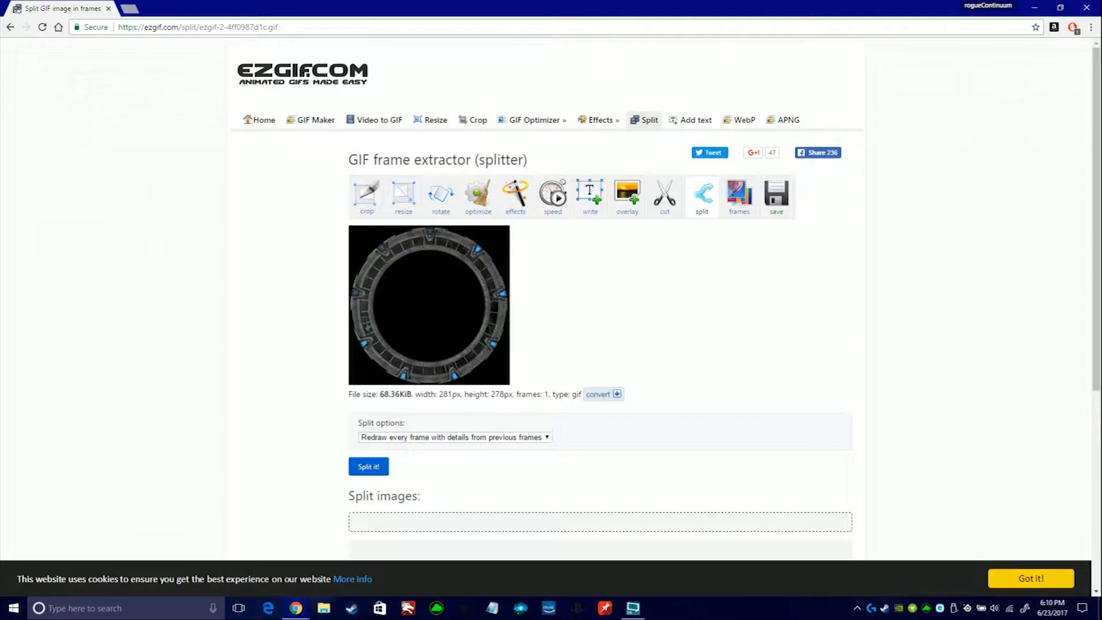
Step: Split the uploaded GIF into separate images, redrawing every frame with details from previous frames, and go through the resulting frames
left_click(369, 467)
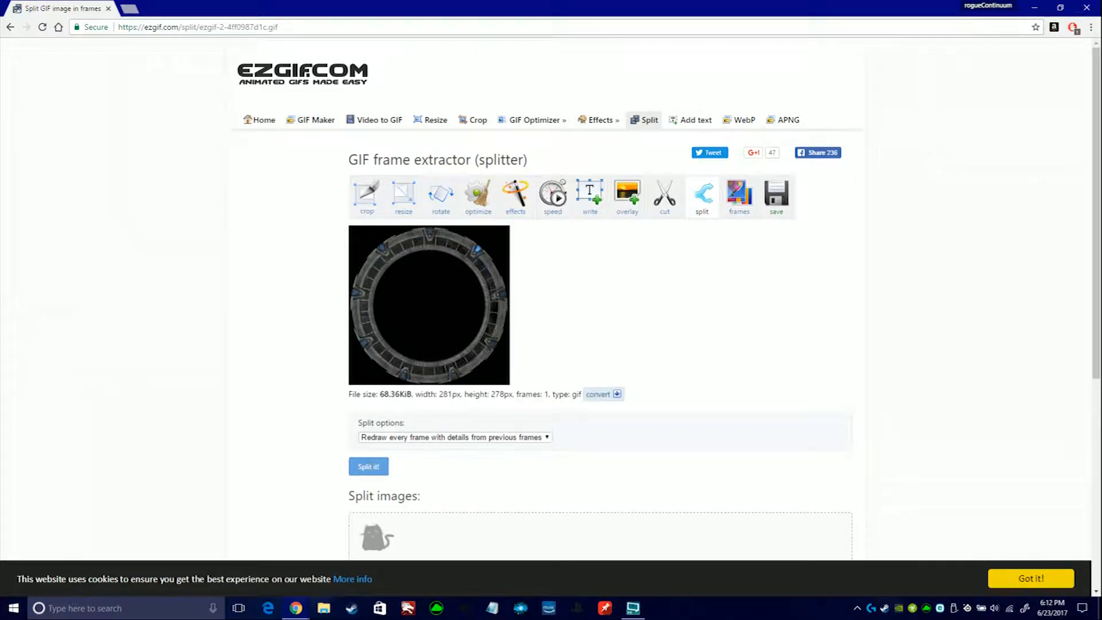
scroll(545, 298, "down", 2)
scroll(551, 298, "down", 2)
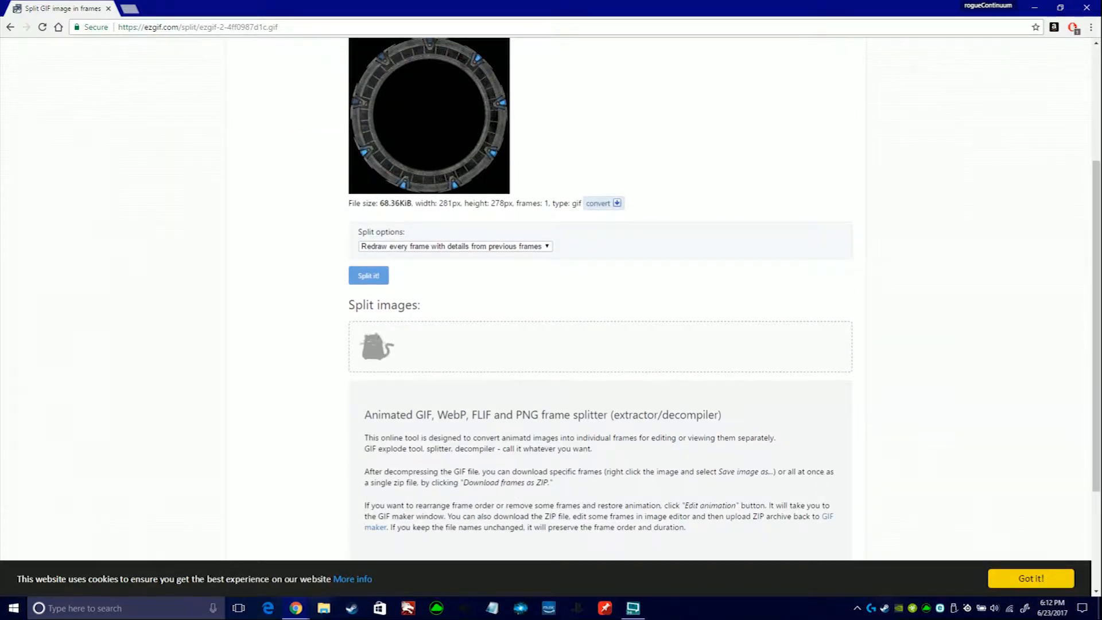
scroll(551, 298, "down", 1)
scroll(551, 298, "down", 6)
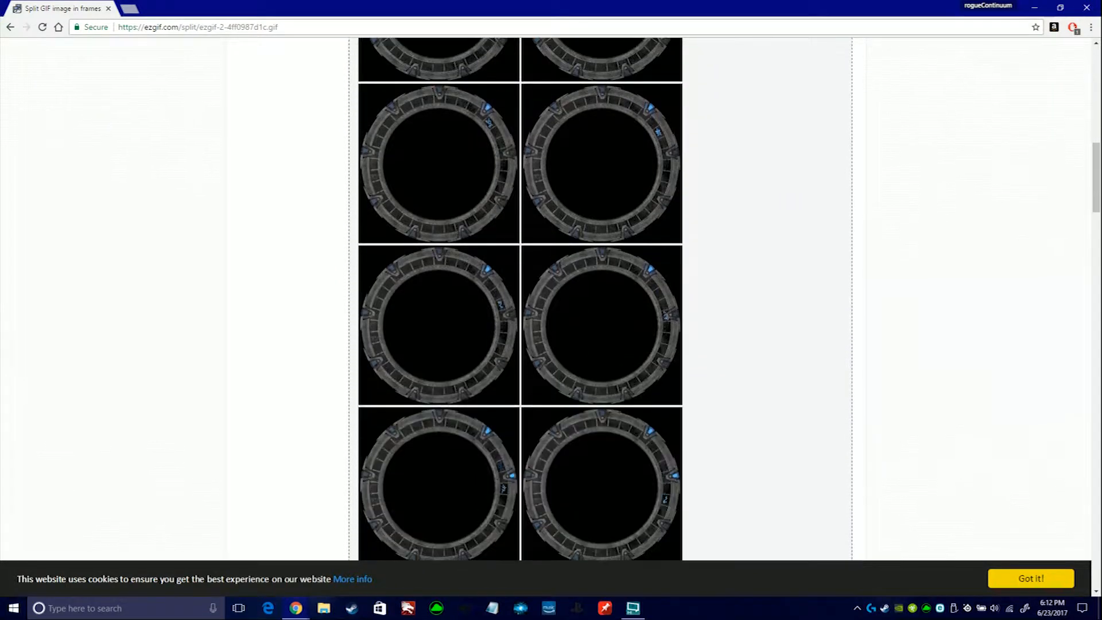
scroll(551, 298, "down", 15)
scroll(551, 299, "down", 15)
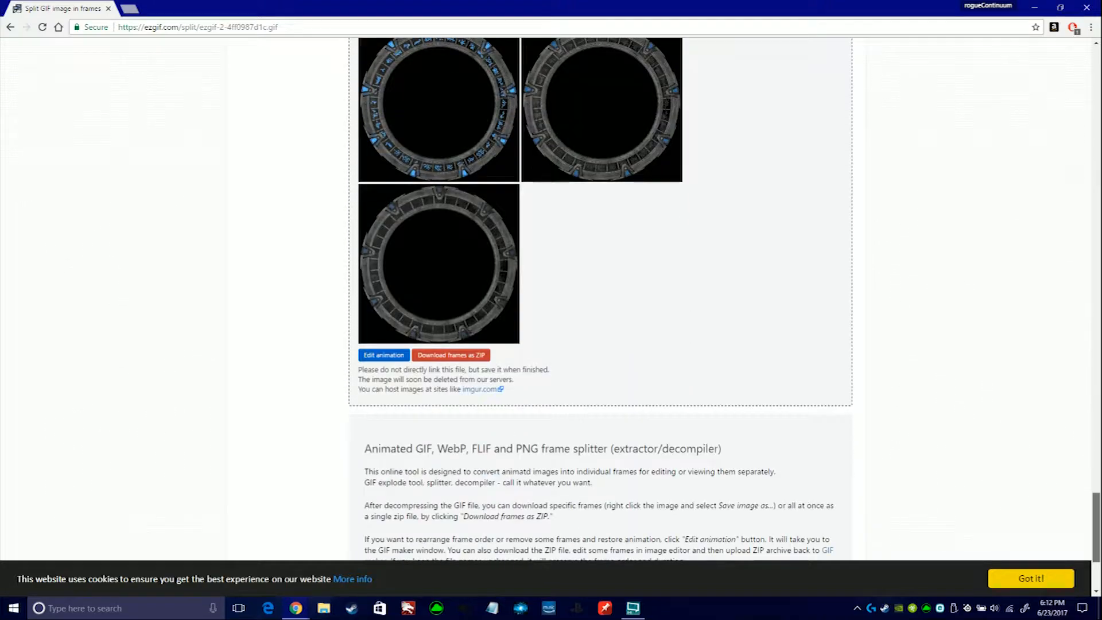
Step: Download all split frames as a ZIP into the Stargate Wallpaper Demo folder and open the archive
left_click(450, 354)
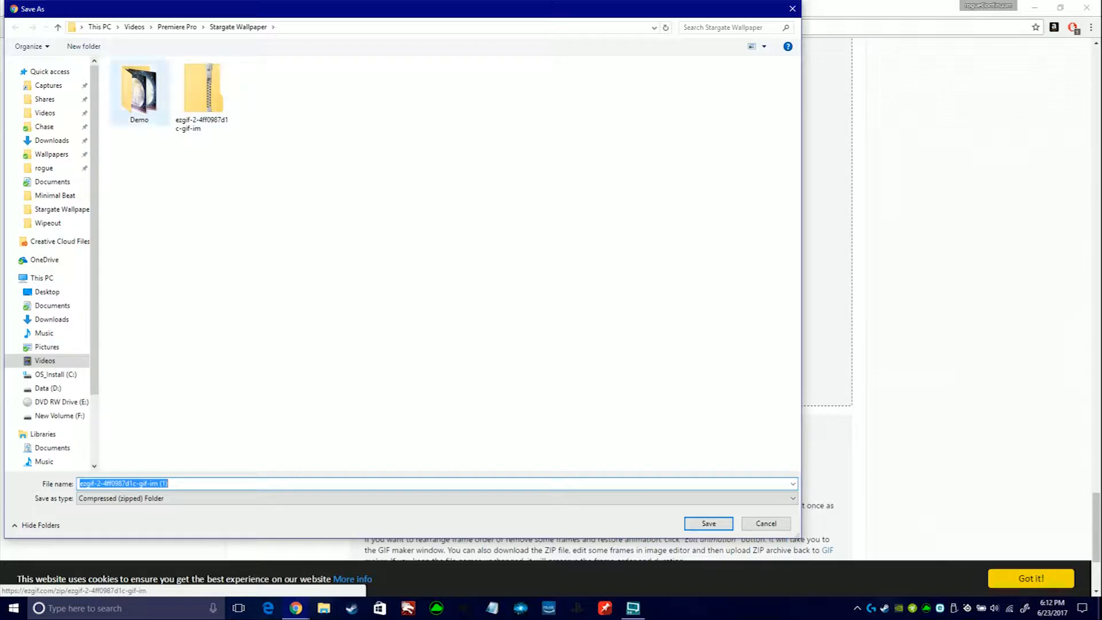
double_click(139, 91)
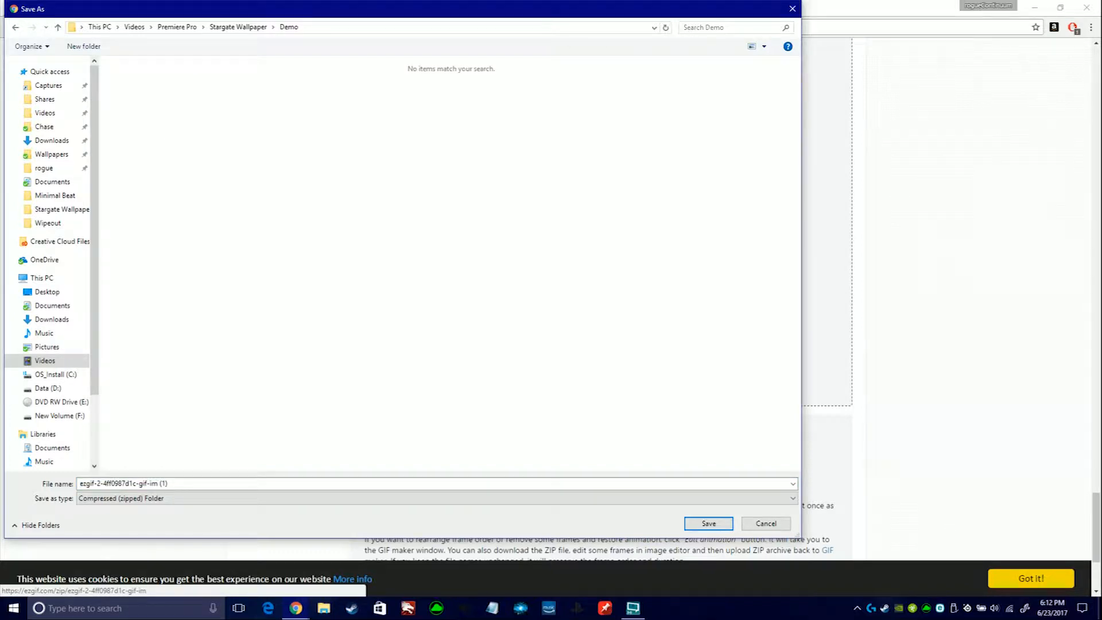
key("Return")
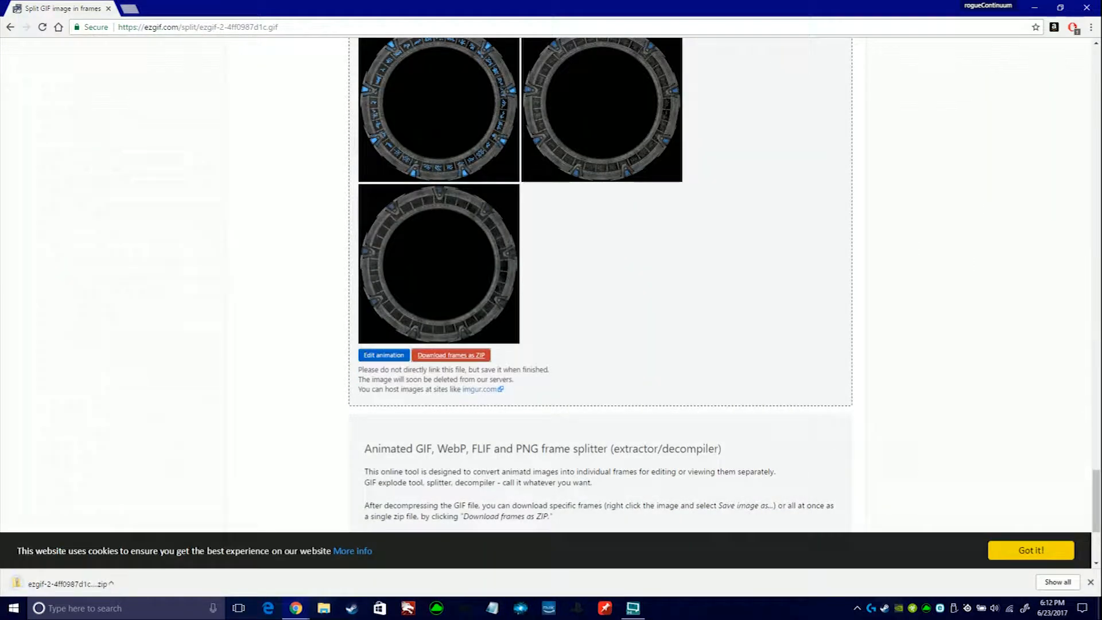
left_click(64, 583)
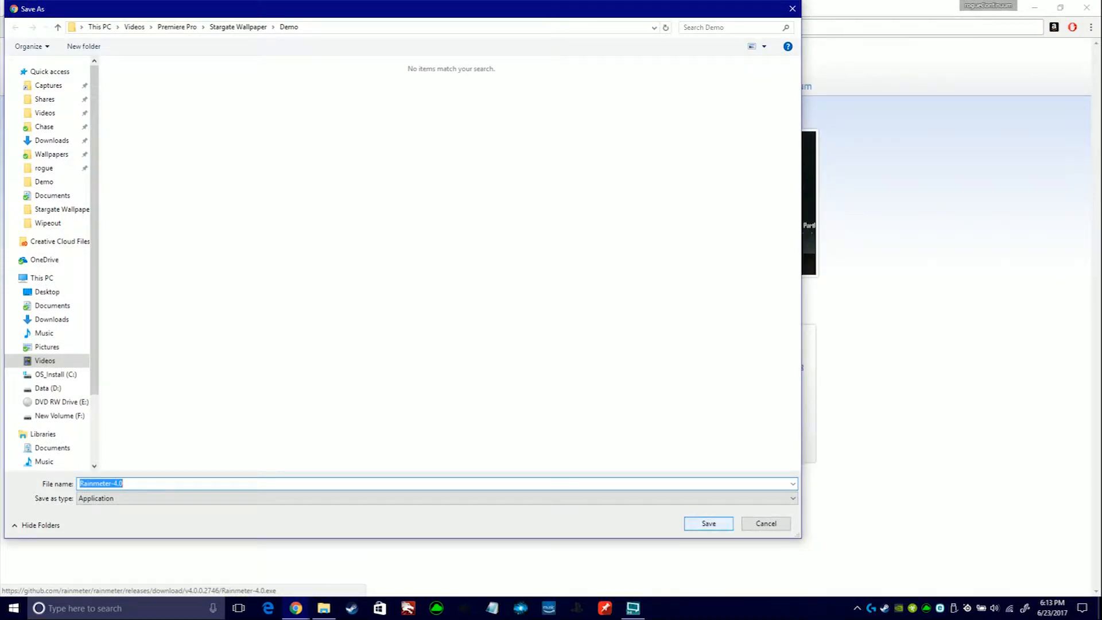
Step: Save the Rainmeter-4.0 installer to the Demo folder, run it and continue with the standard installation
left_click(709, 523)
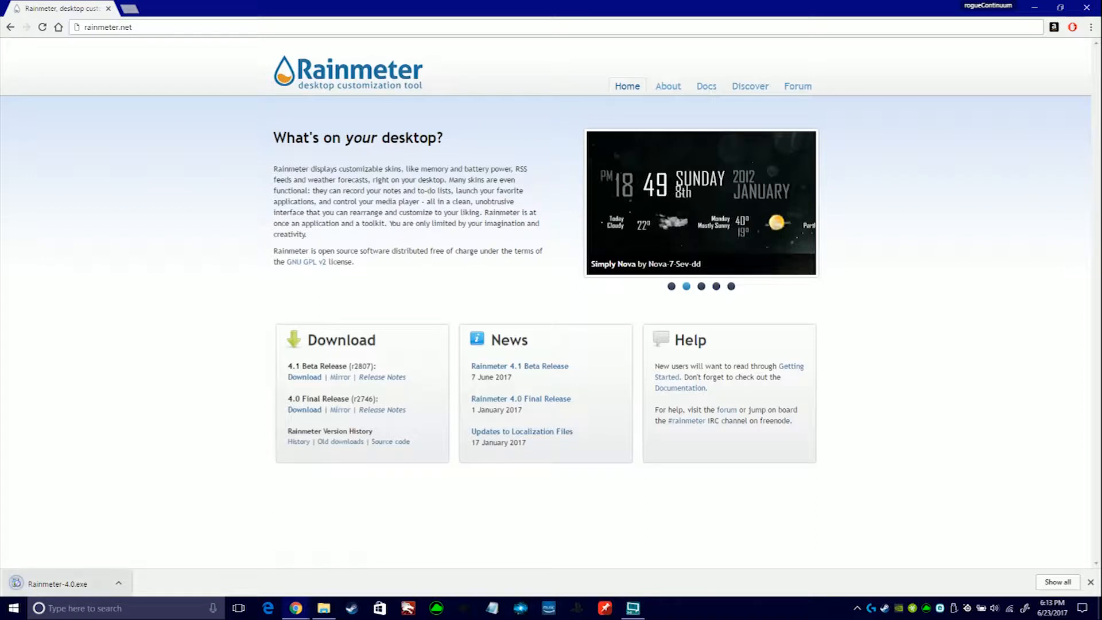
left_click(64, 582)
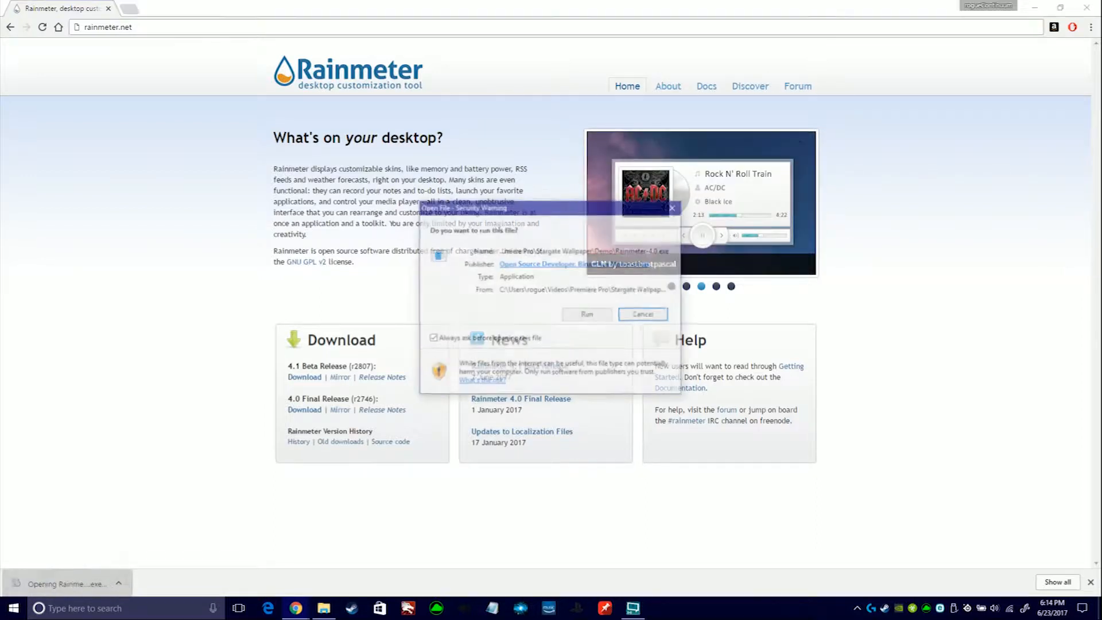
left_click(586, 314)
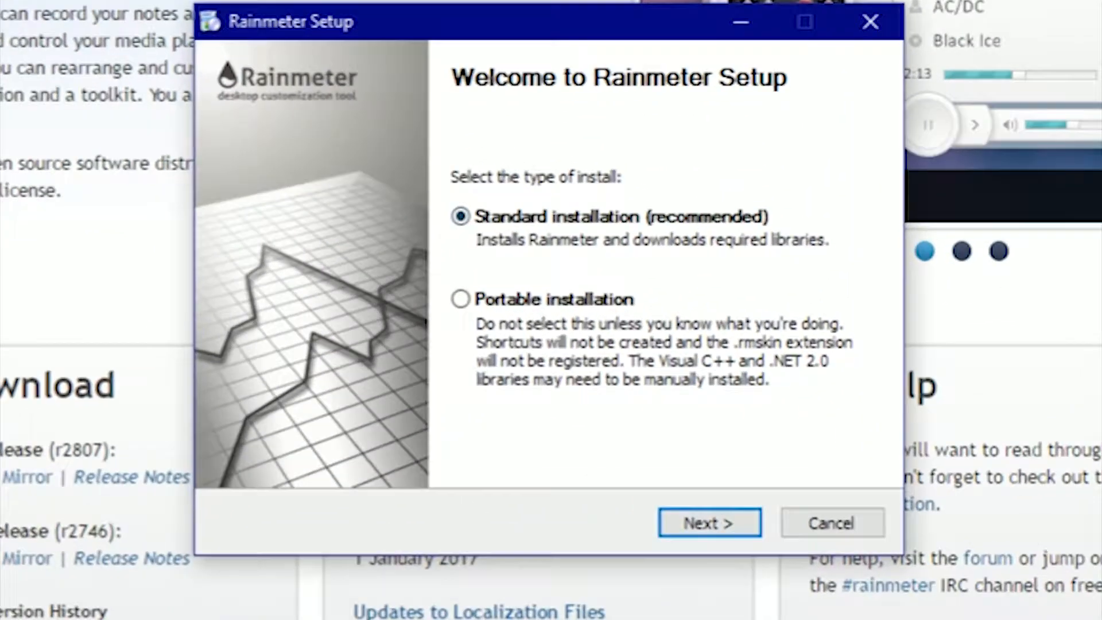
key("Return")
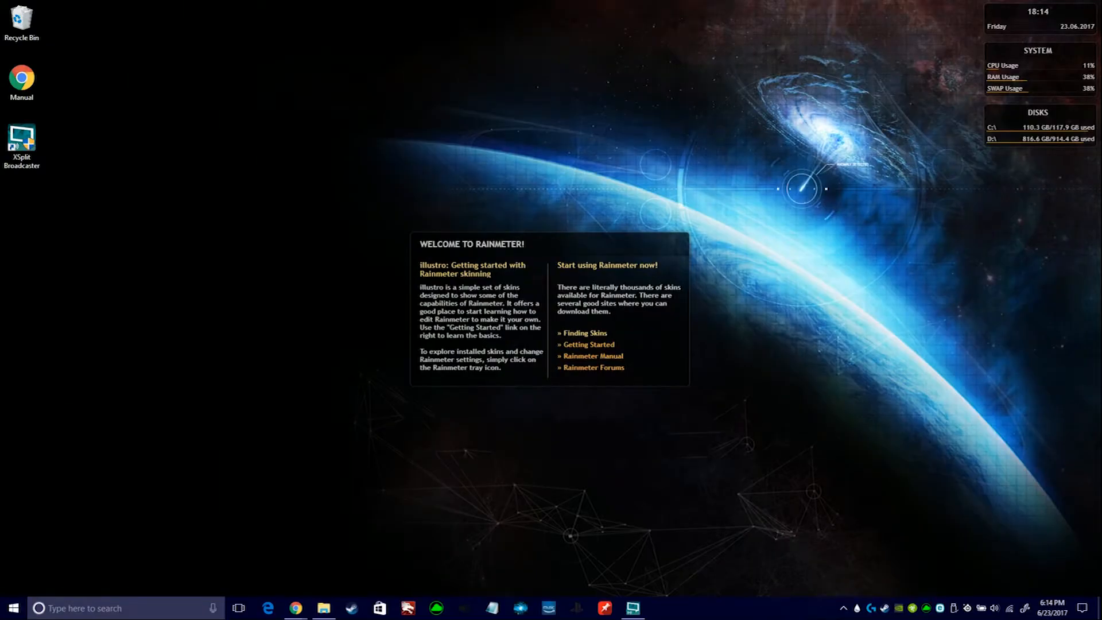
Step: Open the Manage Rainmeter window and unload illustro's Welcome.ini skin
left_click(857, 608)
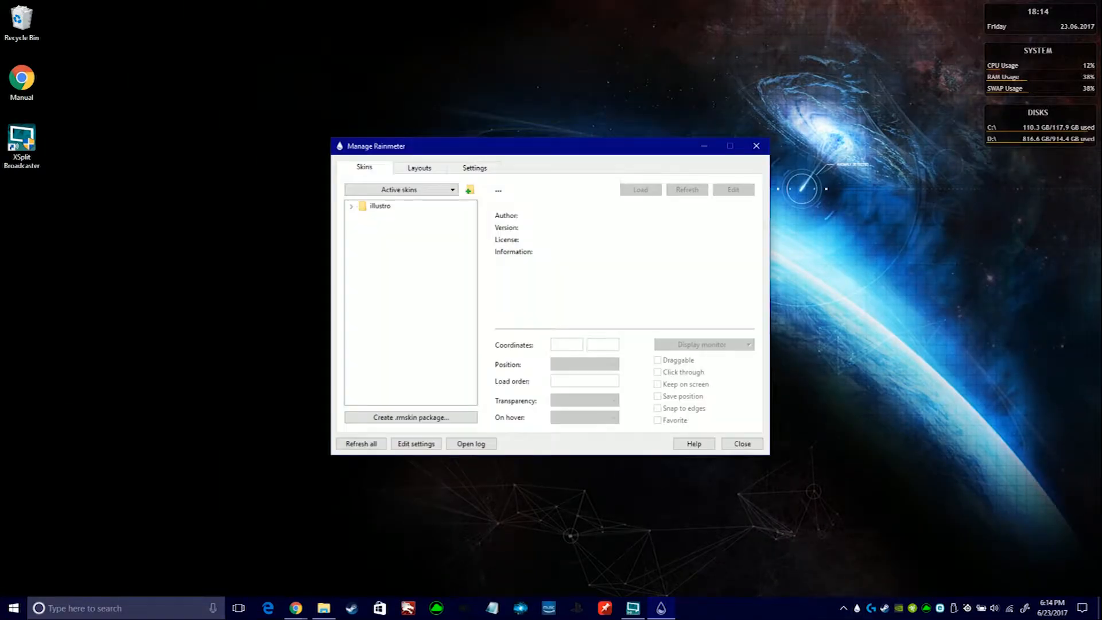
left_click(352, 206)
left_click_drag(444, 148, 154, 272)
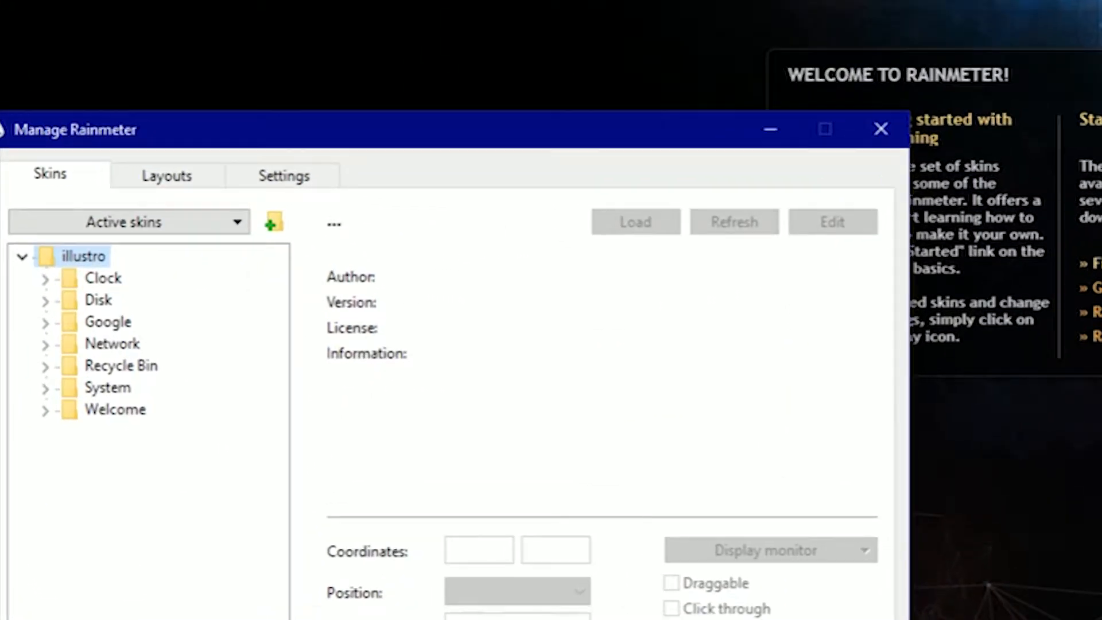
left_click(45, 411)
left_click(148, 431)
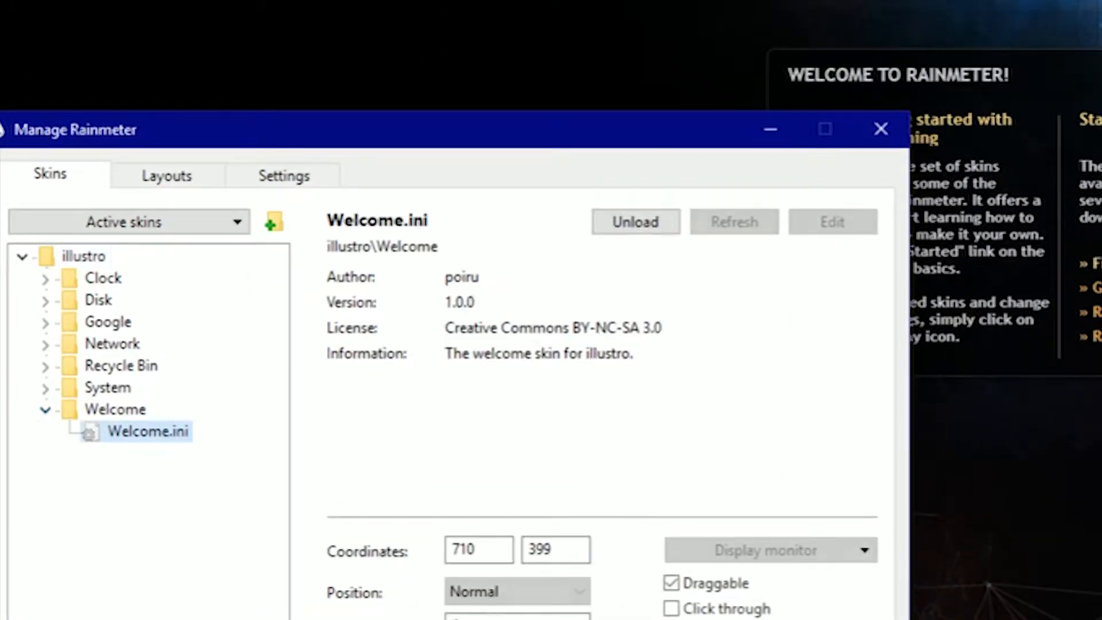
left_click(636, 222)
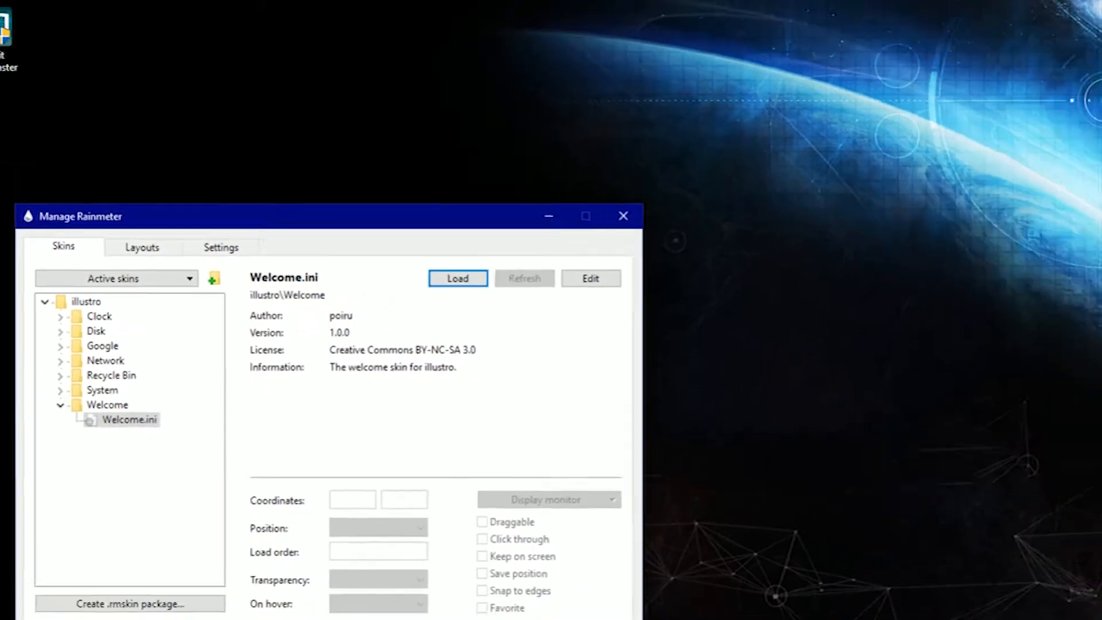
Step: Collapse the illustro skin tree in Manage Rainmeter and open the illustro folder in File Explorer
left_click_drag(477, 137, 571, 146)
left_click(356, 202)
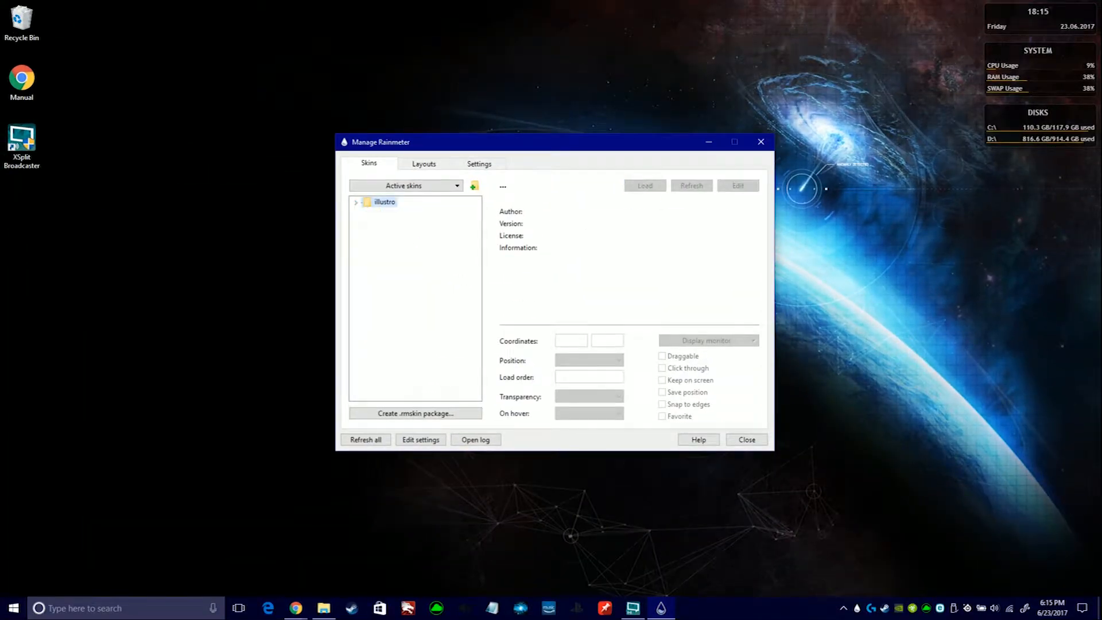
right_click(384, 202)
left_click(421, 223)
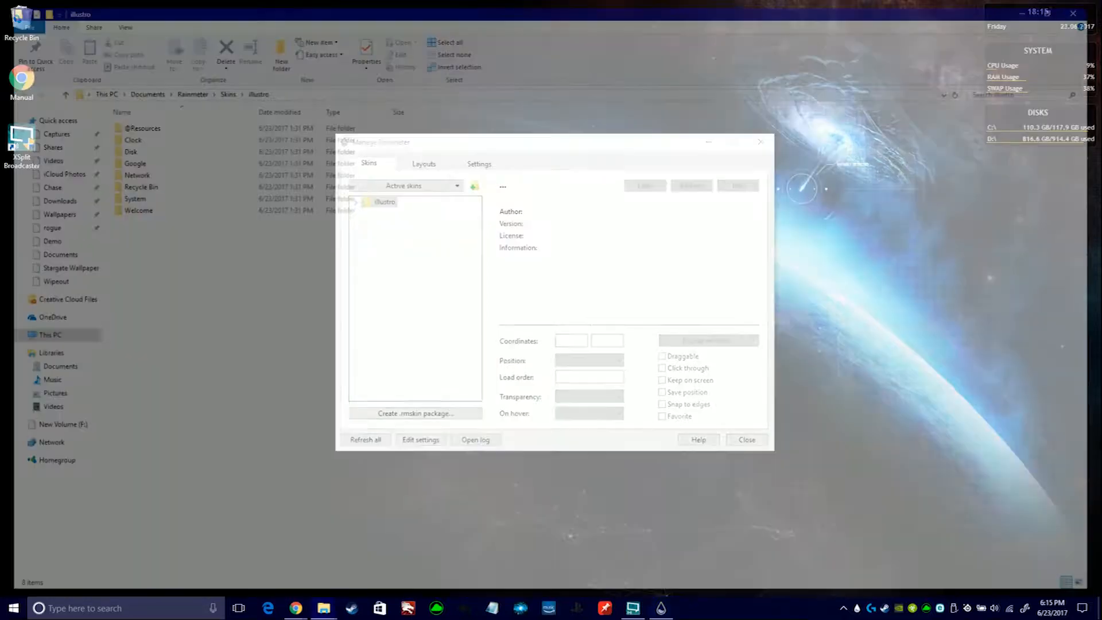
Step: Create a new folder named Gate in Rainmeter's Skins folder
left_click(220, 89)
left_click(229, 172)
left_click(275, 49)
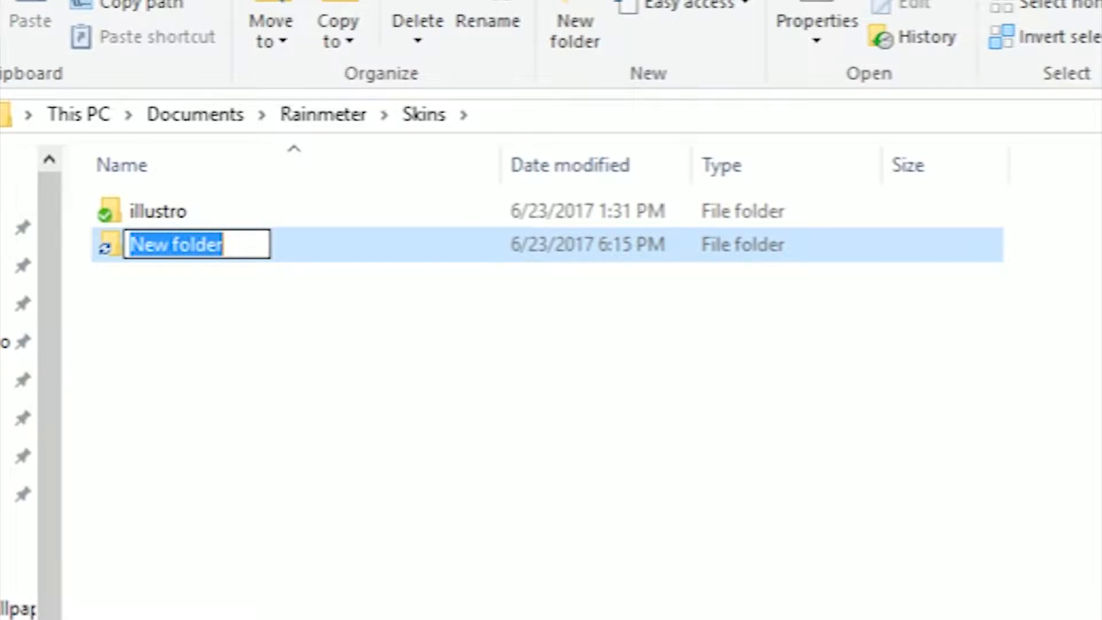
type("Gate")
key("Return")
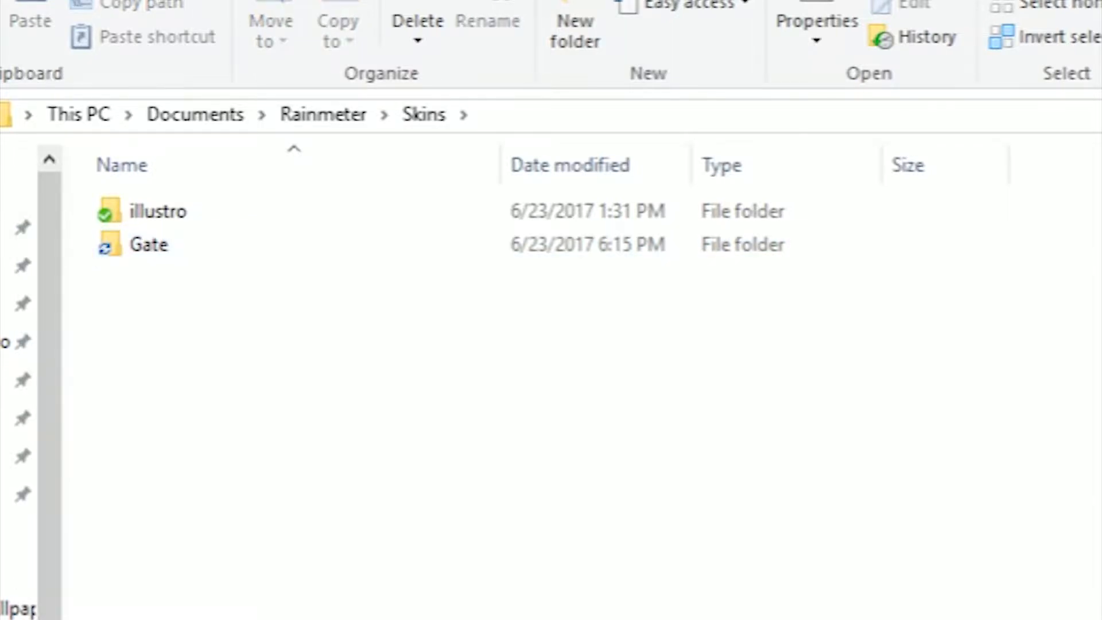
Step: Create a text document named Gate inside the new Gate skin folder
double_click(151, 245)
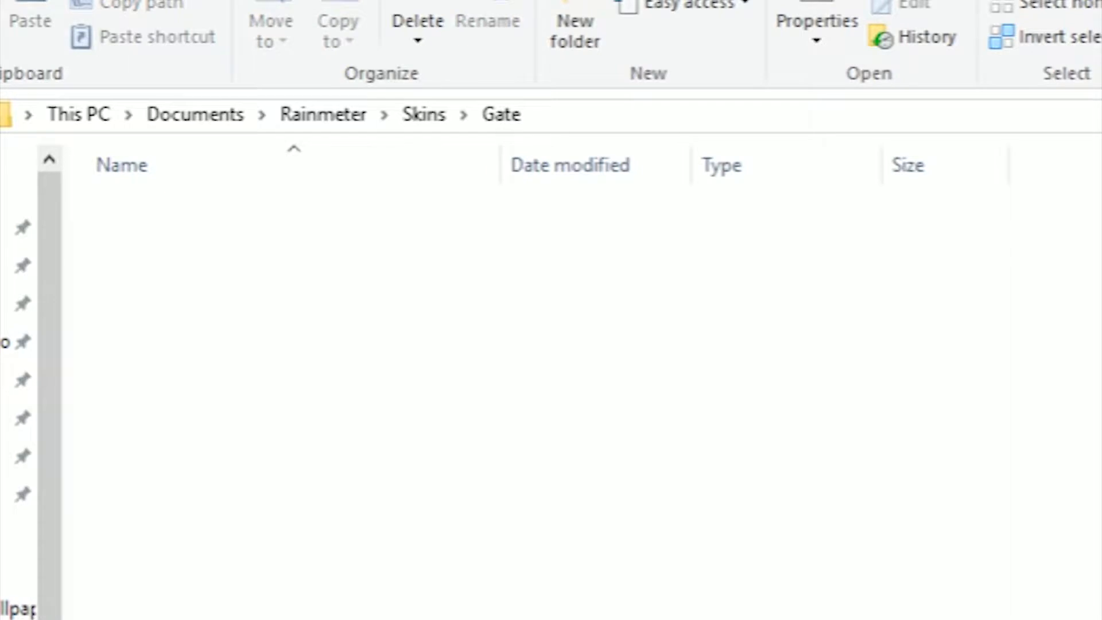
right_click(529, 409)
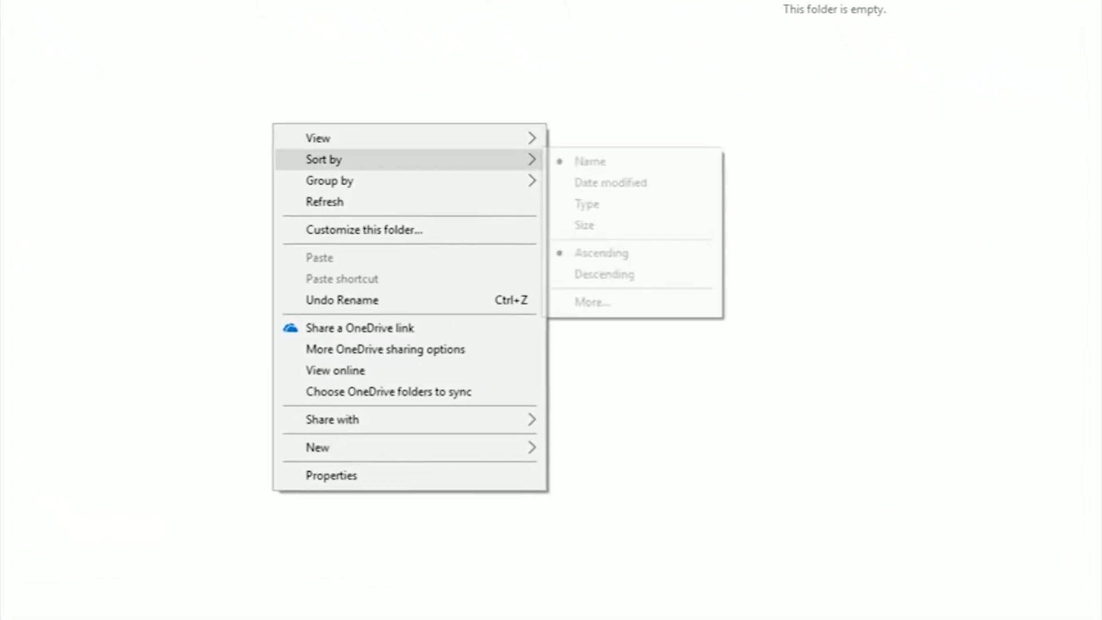
mouse_move(402, 450)
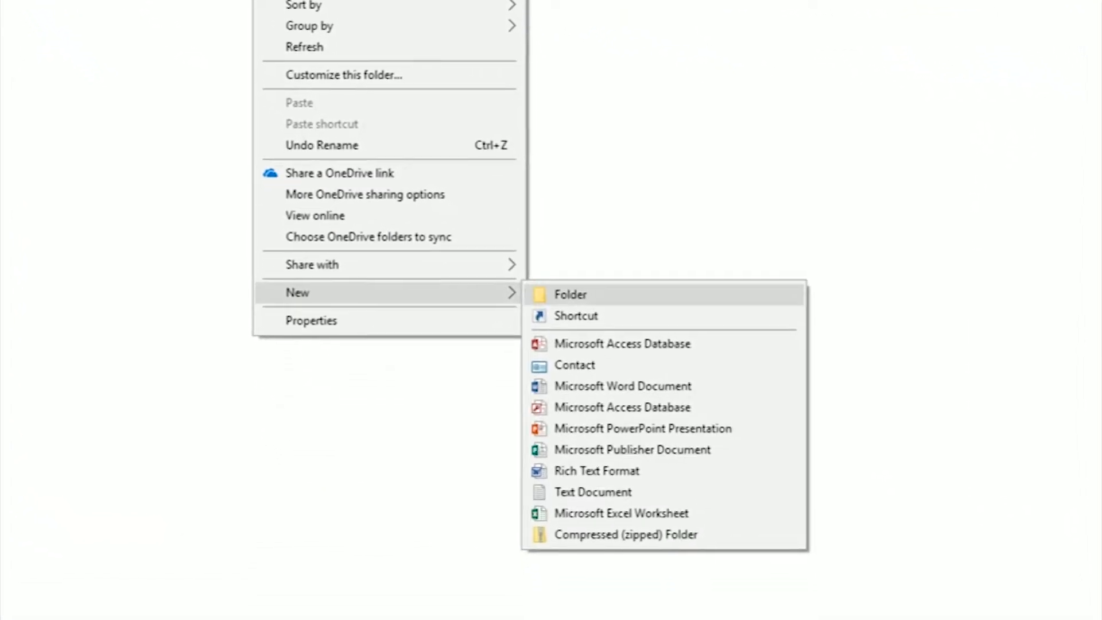
left_click(593, 492)
type("Gate")
key("Return")
key("ctrl+shift+n")
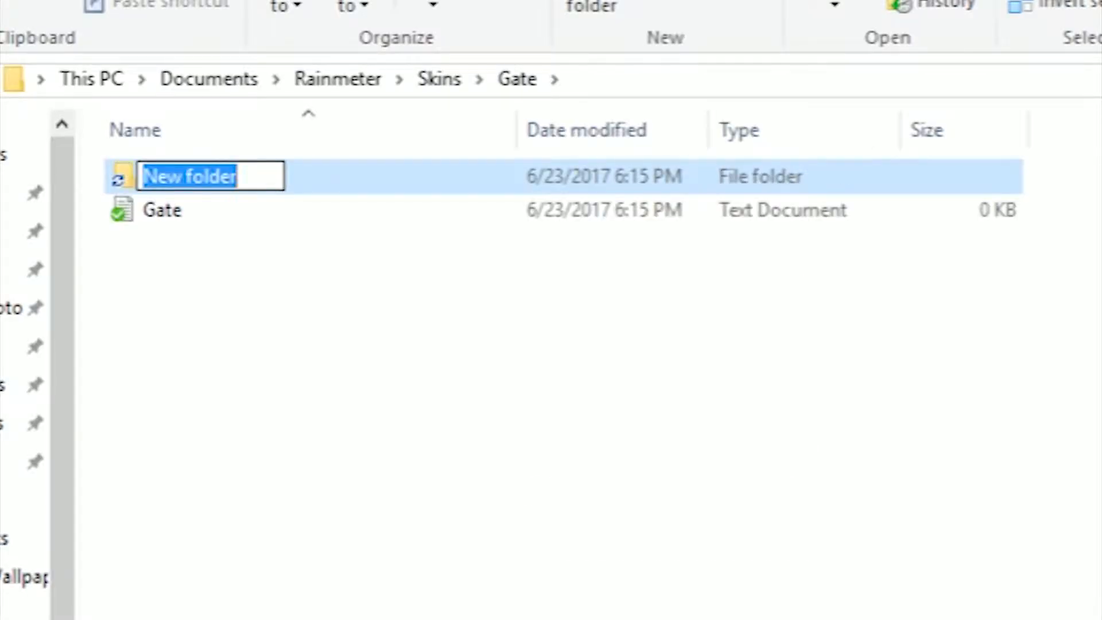
type("@")
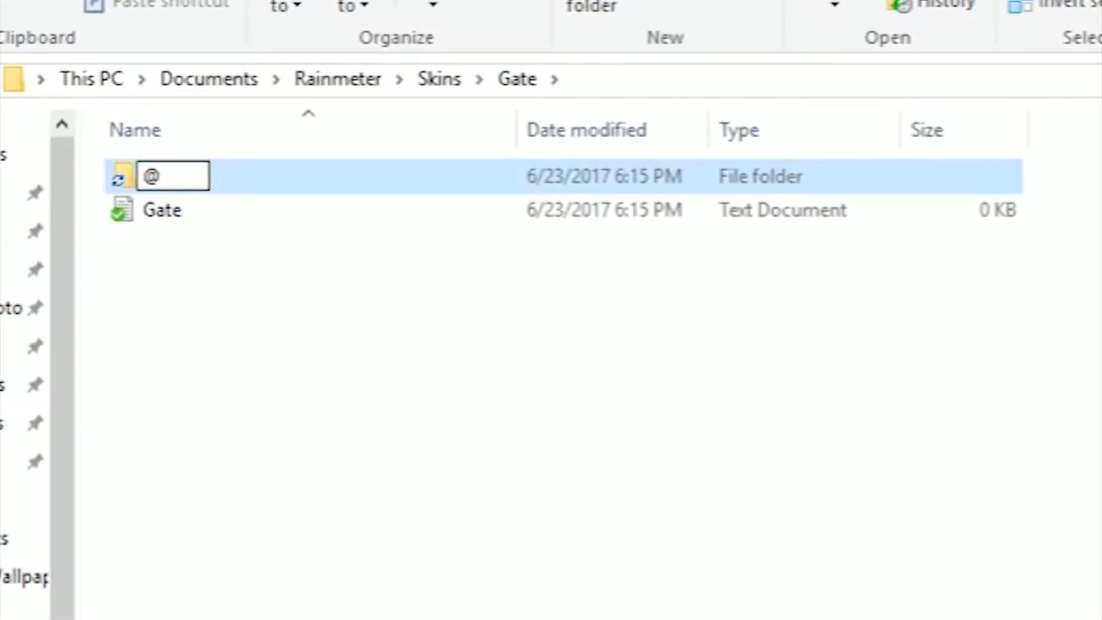
type("Resour")
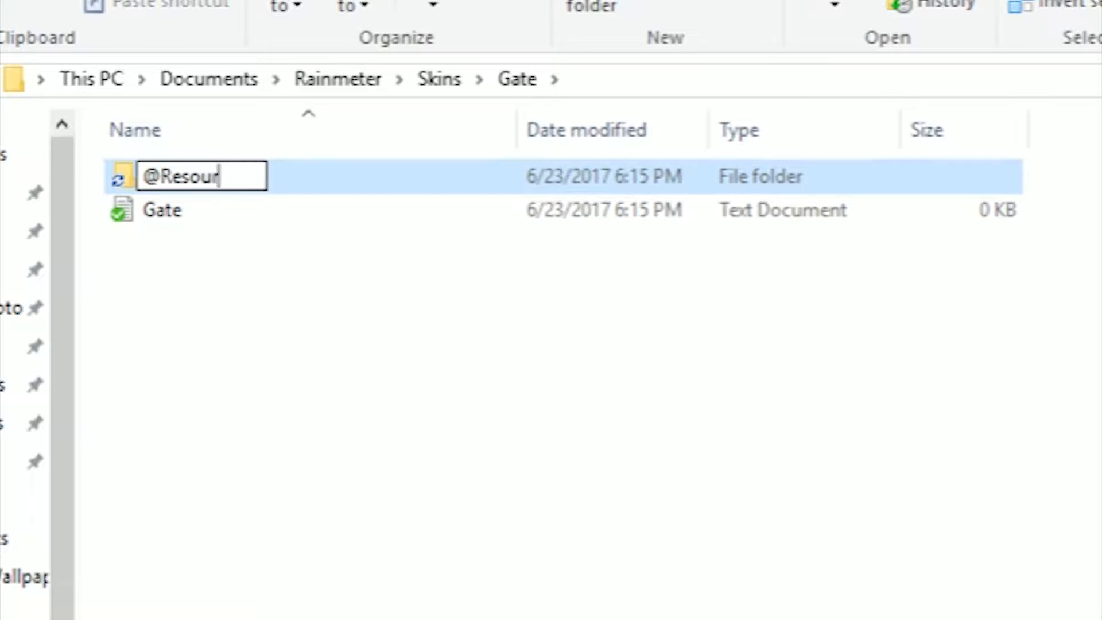
type("ces")
key("Return")
key("Return")
key("ctrl+shift+n")
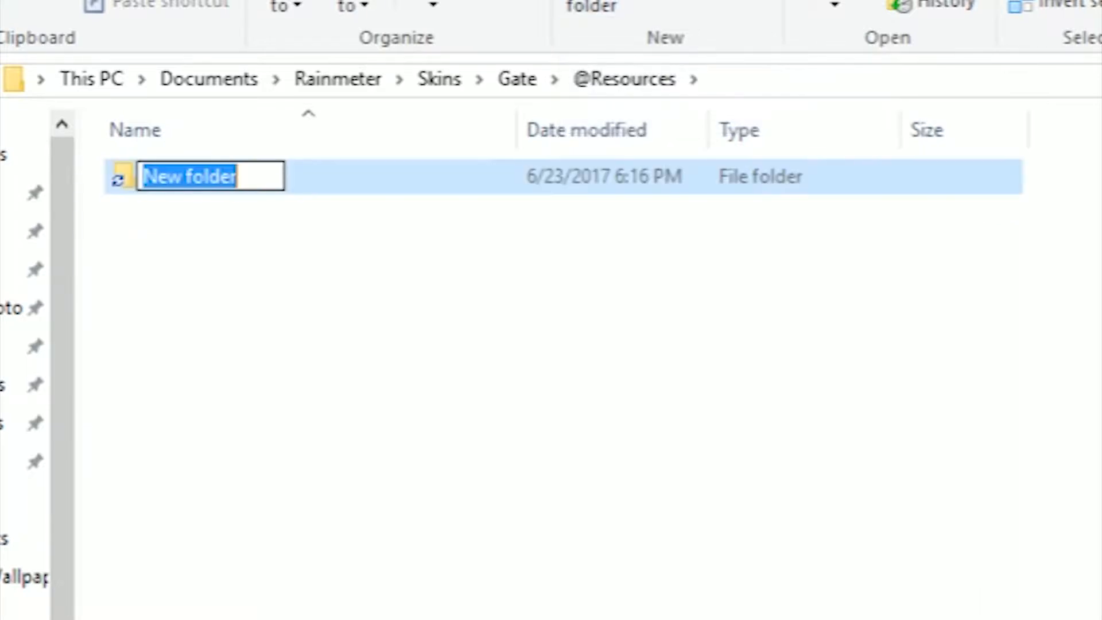
type("ImageFra")
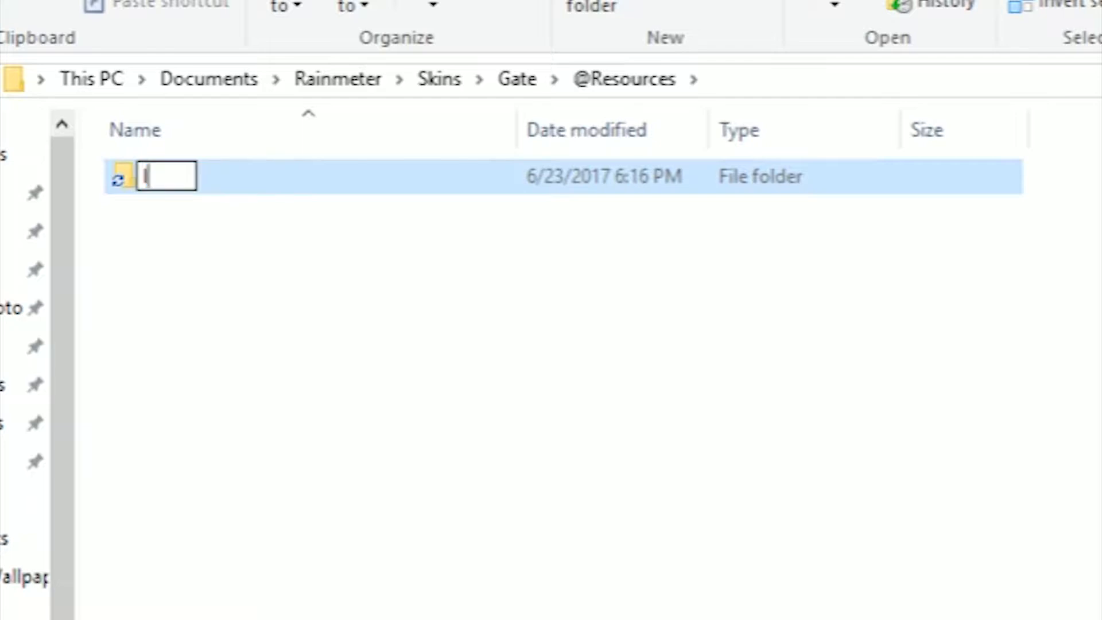
type("mes")
key("Return")
Step: Copy all the GIF frames from the ezgif archive in the Demo folder into the new ImageFrames folder
key("Return")
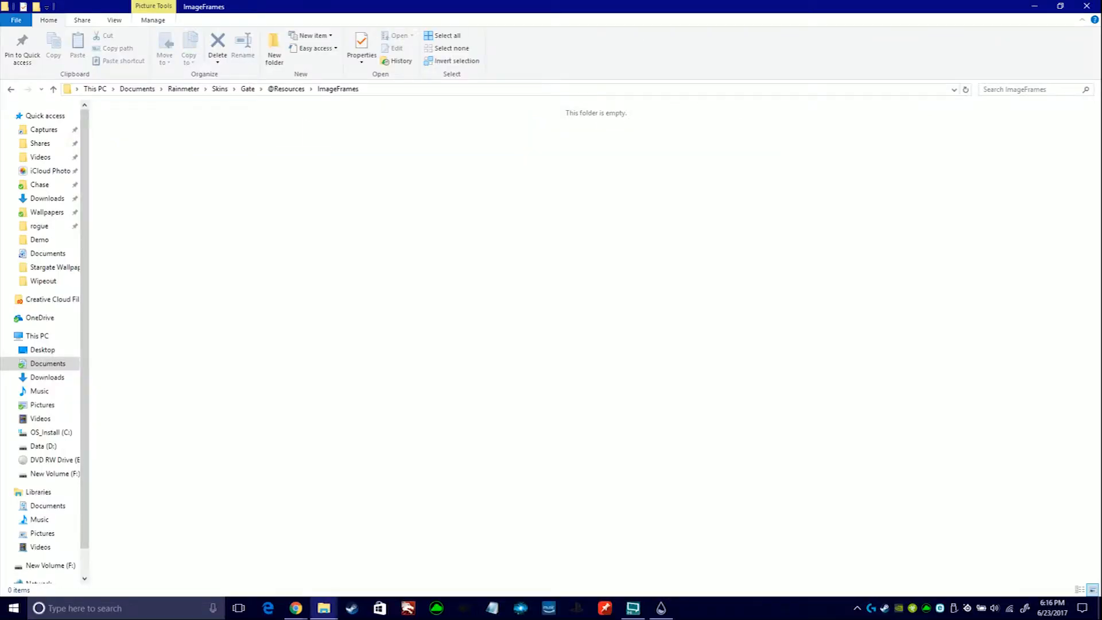
left_click(324, 608)
left_click(261, 557)
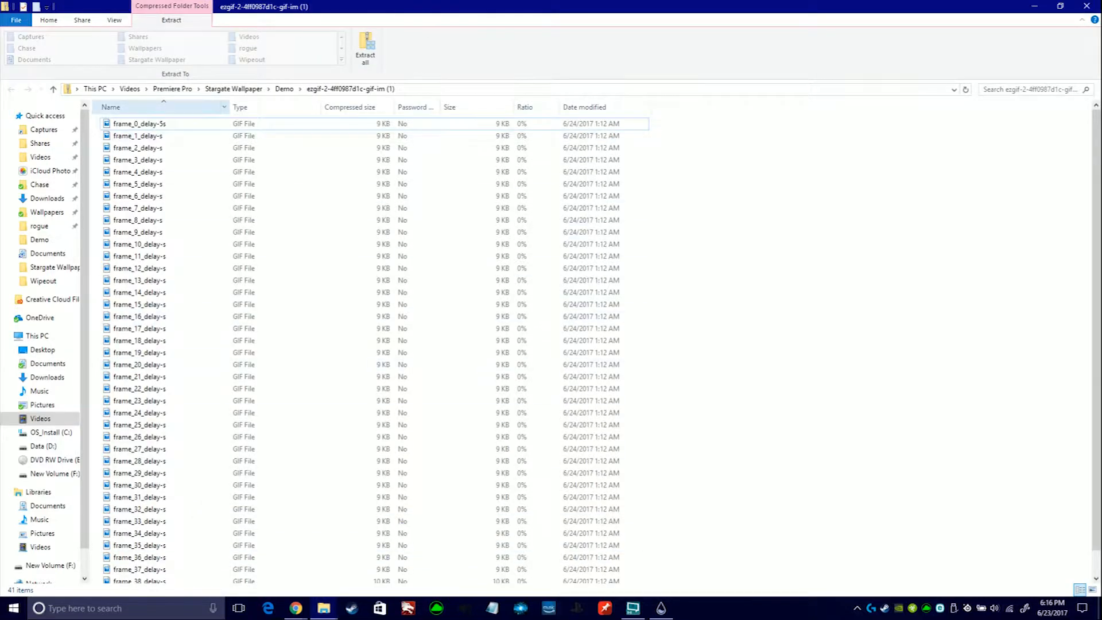
left_click(183, 124)
left_click_drag(98, 118, 618, 599)
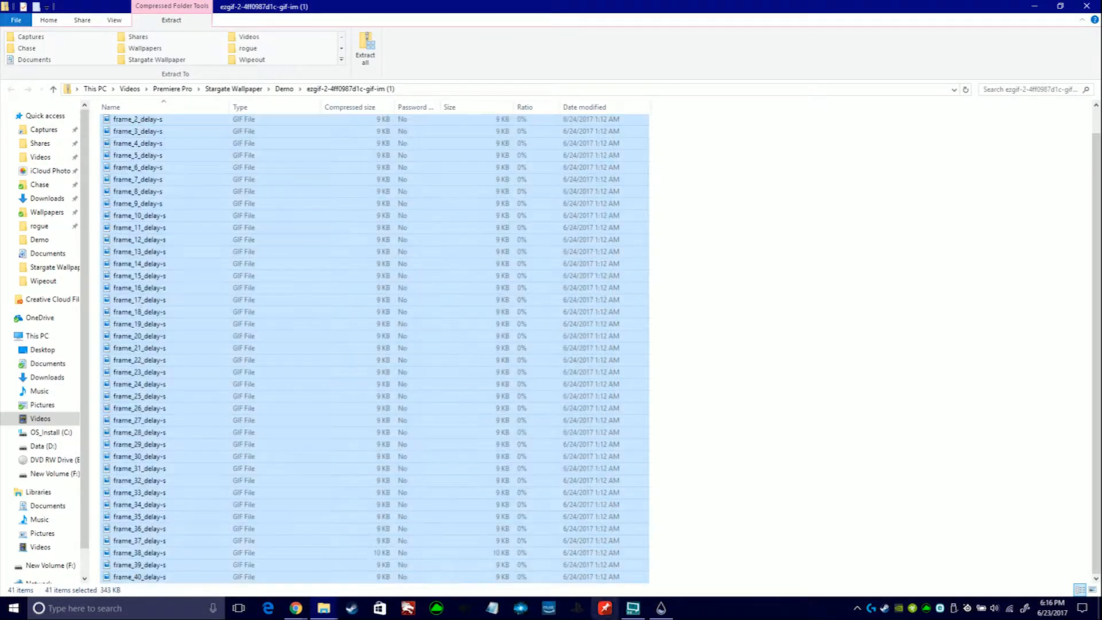
scroll(373, 328, "up", 2)
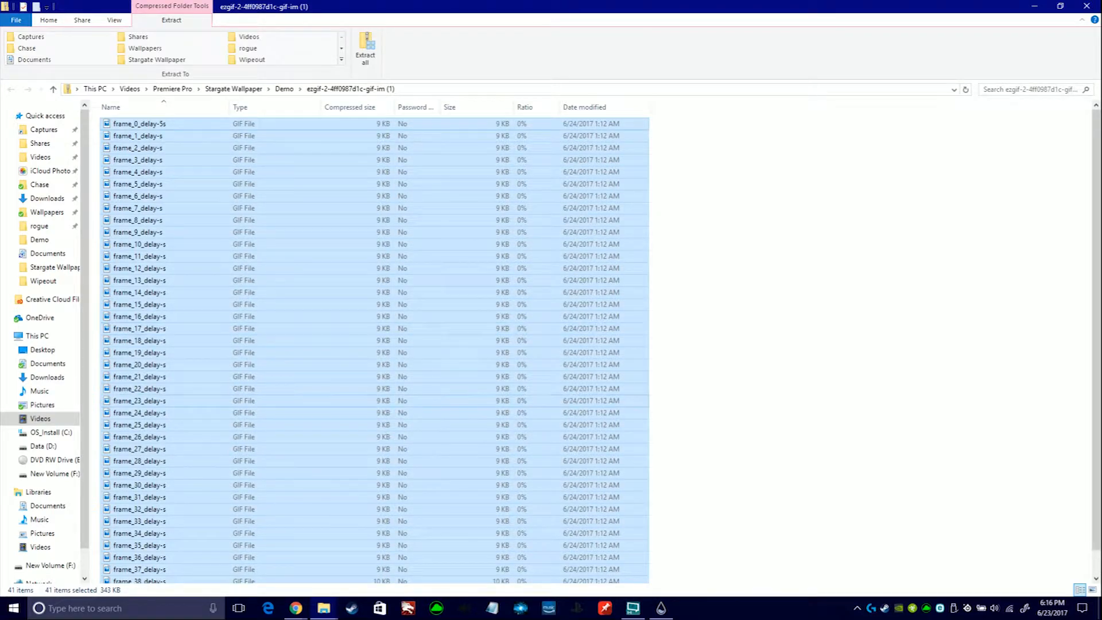
left_click(324, 607)
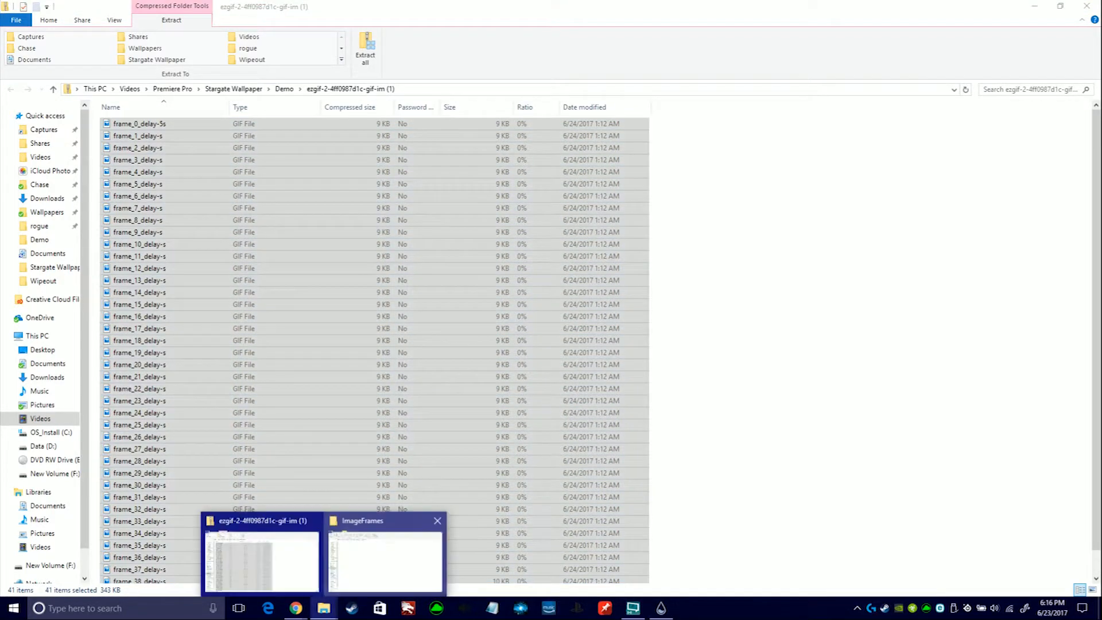
left_click(390, 551)
key("ctrl+v")
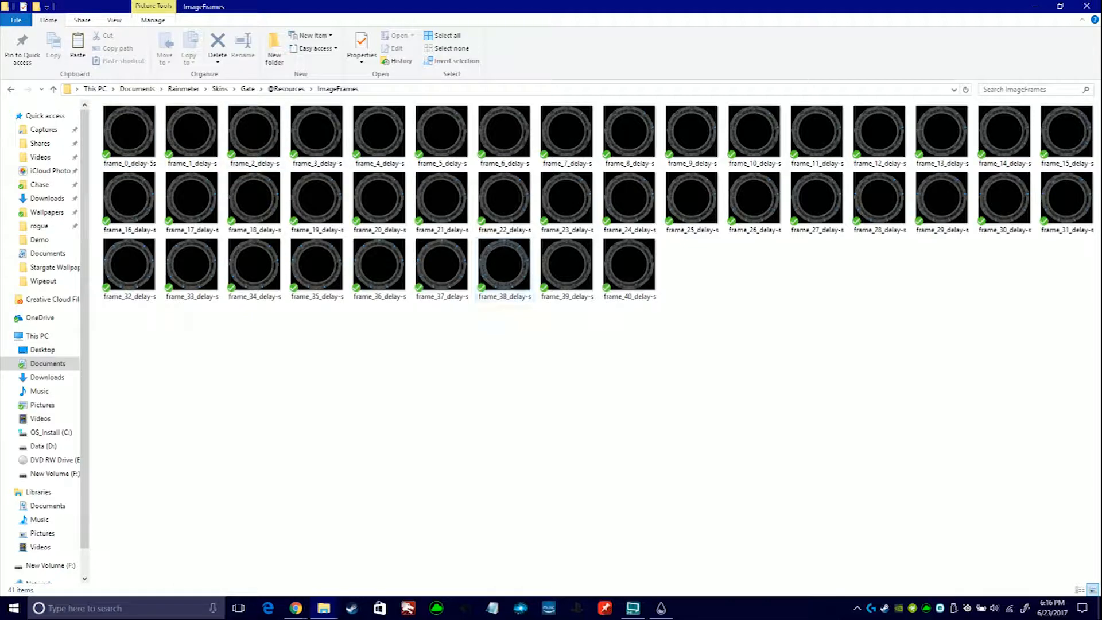
Step: Return to the Gate skin folder and open the Gate text document for editing
left_click(285, 89)
left_click(248, 89)
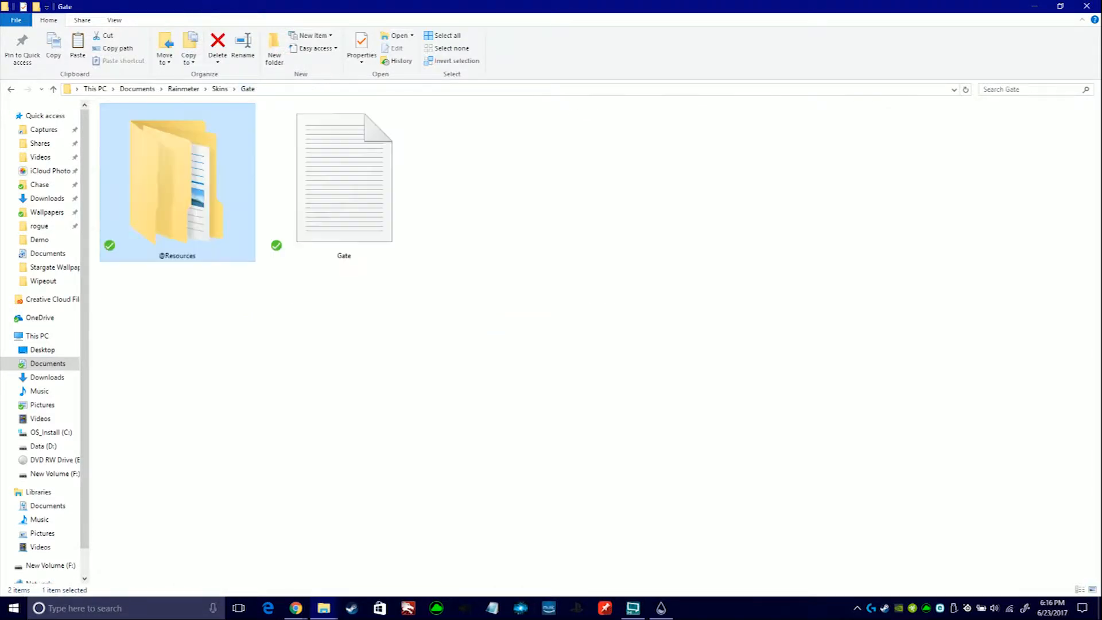
left_click(343, 183)
double_click(344, 183)
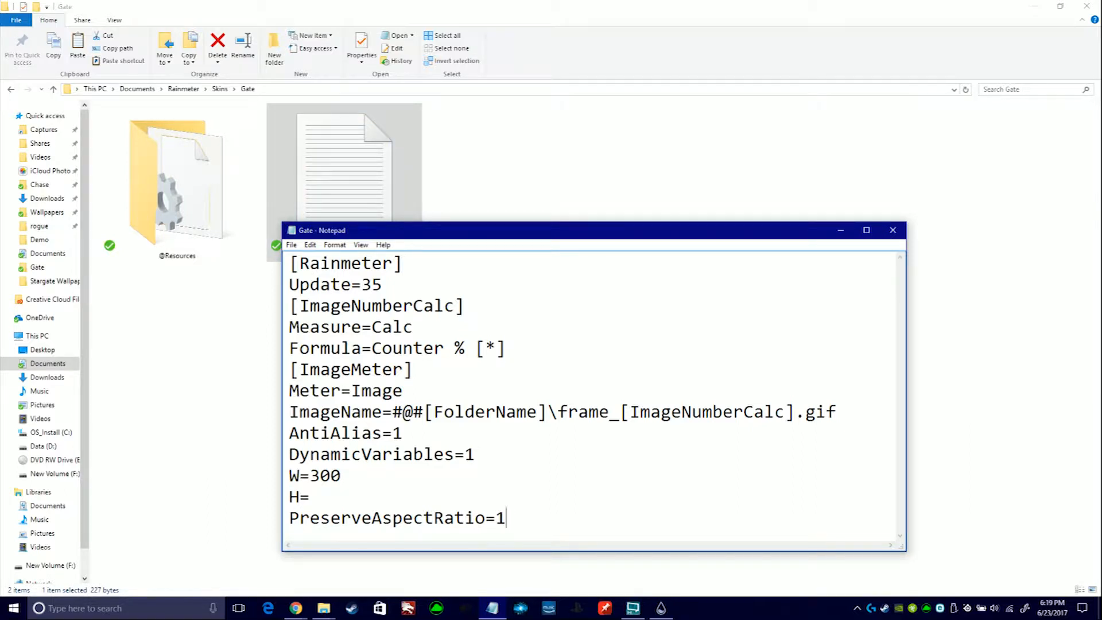
Step: Set the Update value in the script's [Rainmeter] section to 100
left_click_drag(289, 284, 350, 284)
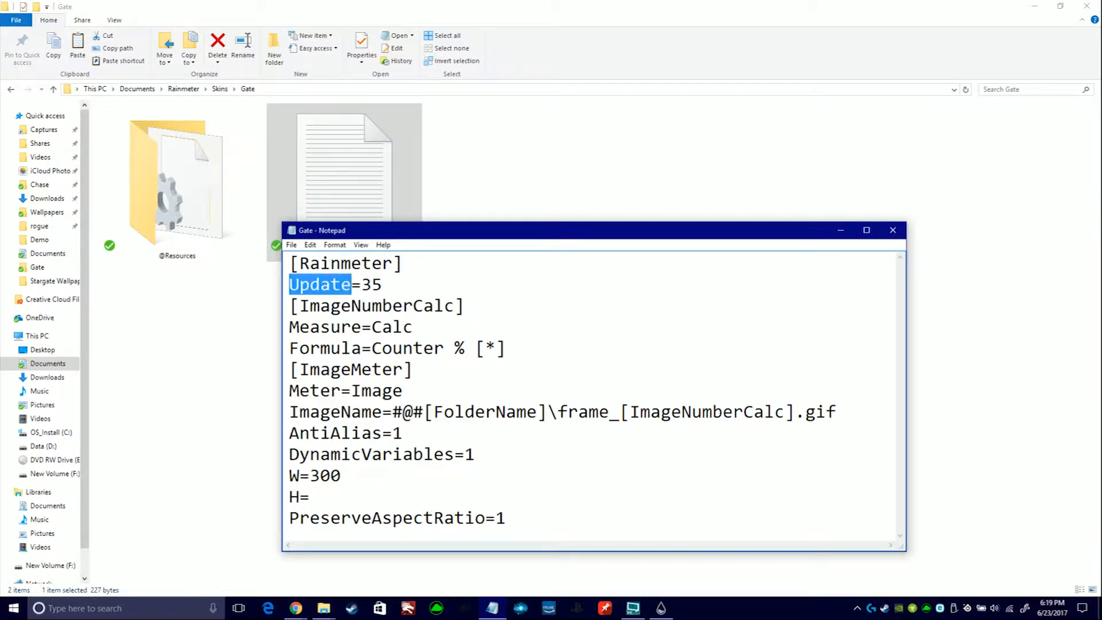
left_click_drag(361, 284, 381, 284)
type("100")
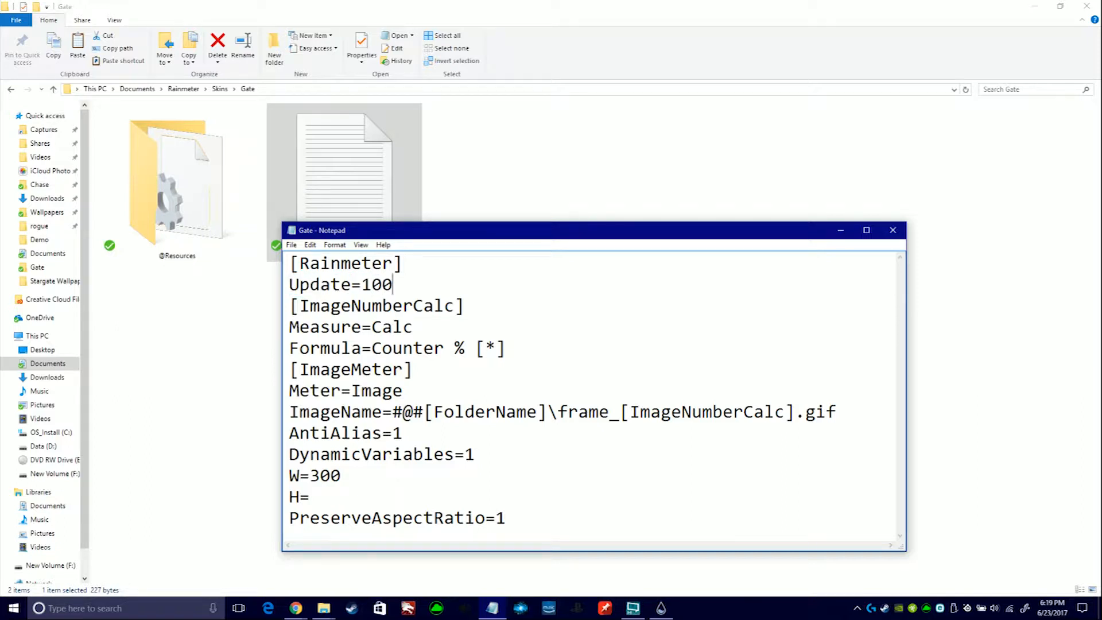
Step: Check the last frame number in the ImageFrames folder and set the script's formula to Counter % 40
left_click_drag(476, 348, 506, 348)
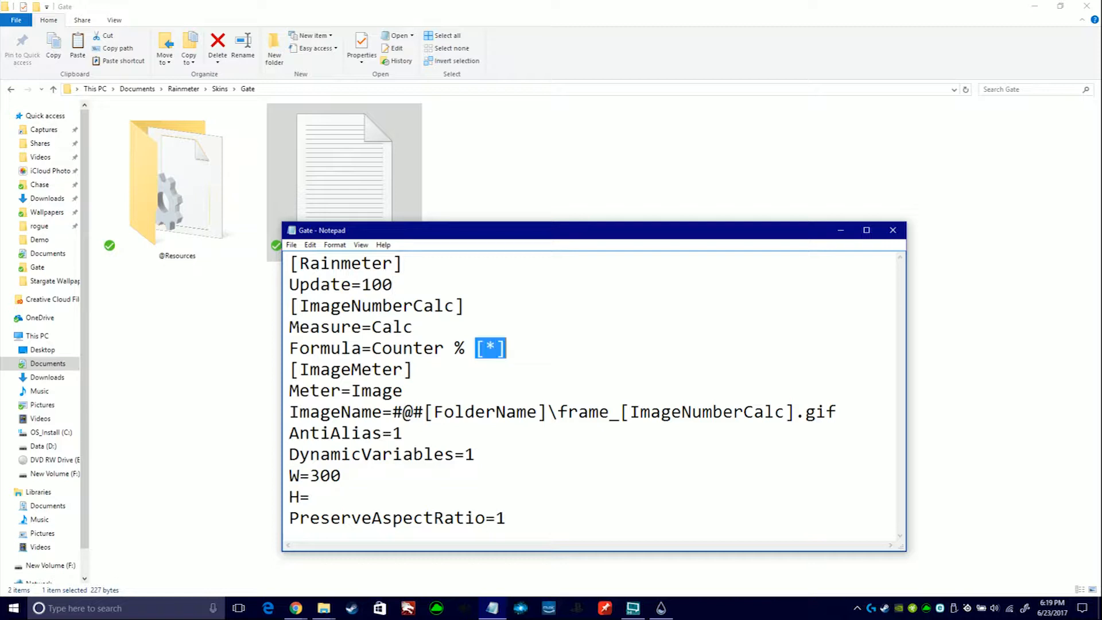
double_click(172, 184)
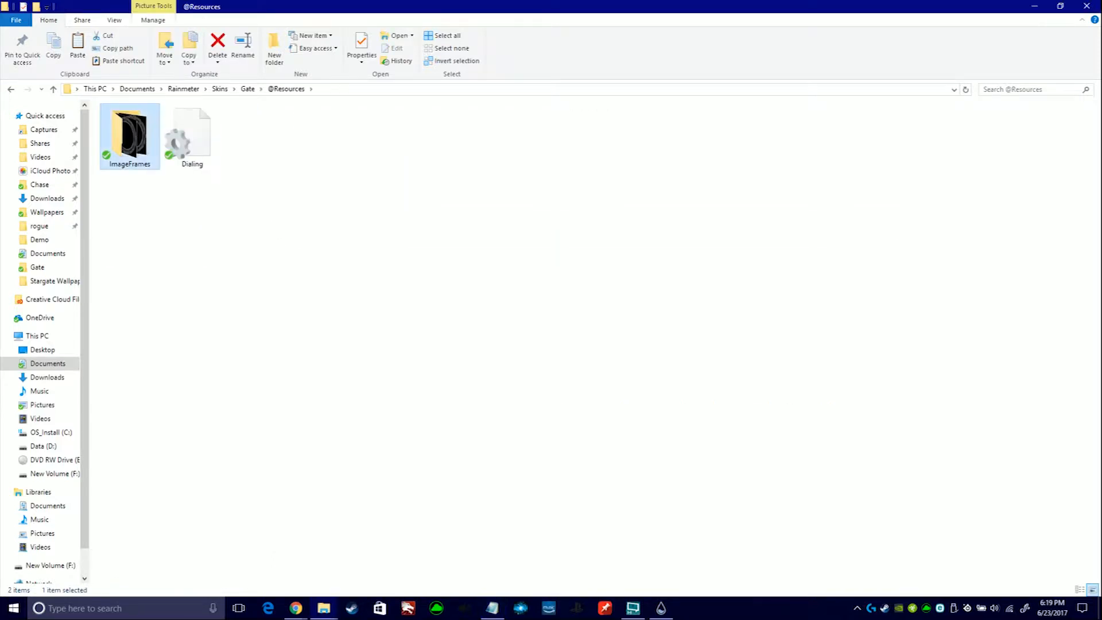
double_click(130, 136)
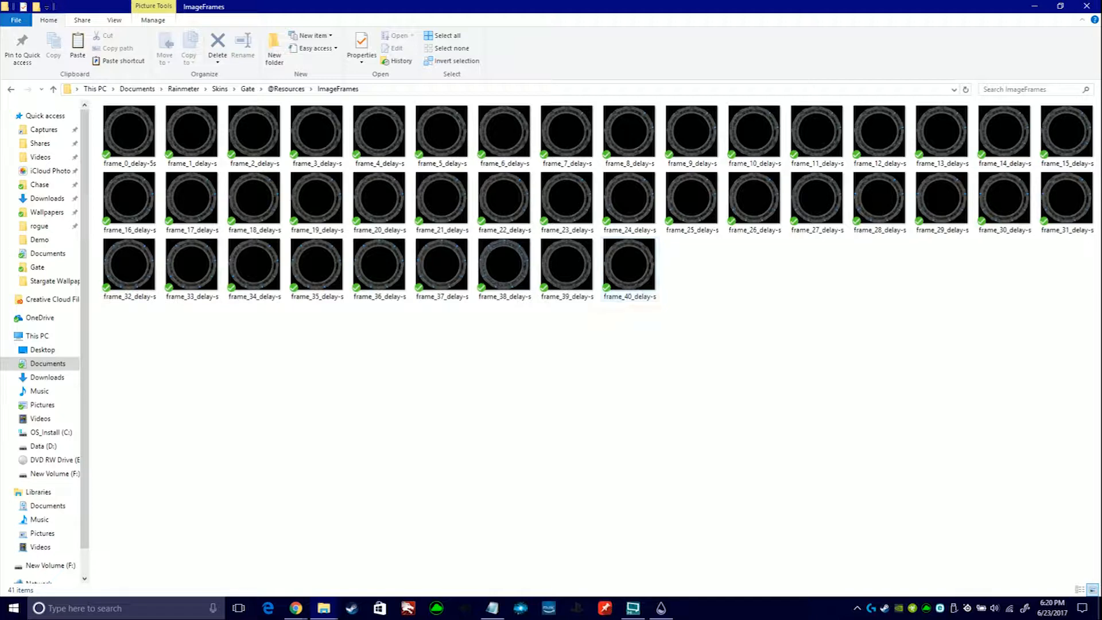
left_click(492, 607)
type("4")
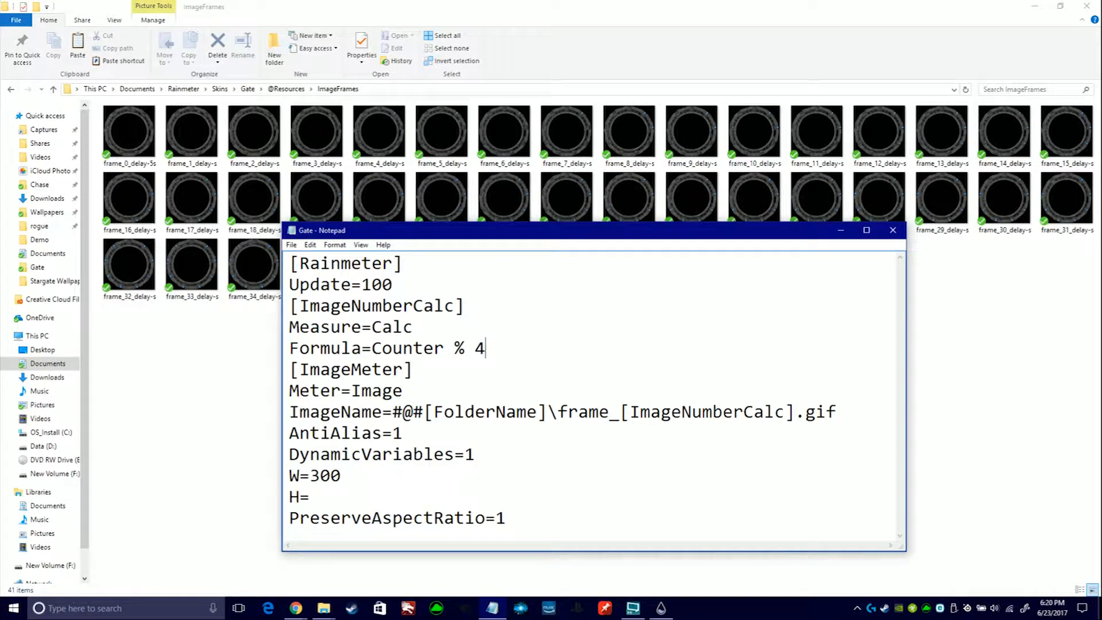
type("0")
Step: Point the ImageName path to the ImageFrames folder and add _delay-s before the .gif extension
left_click_drag(423, 412, 548, 412)
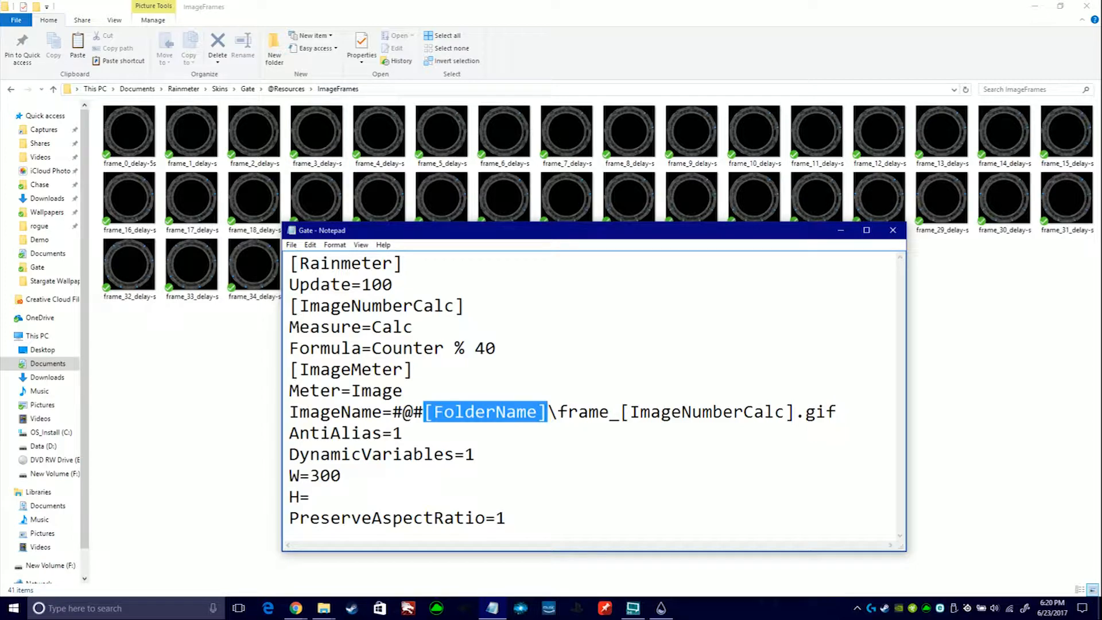
type("ImageFram")
type("es")
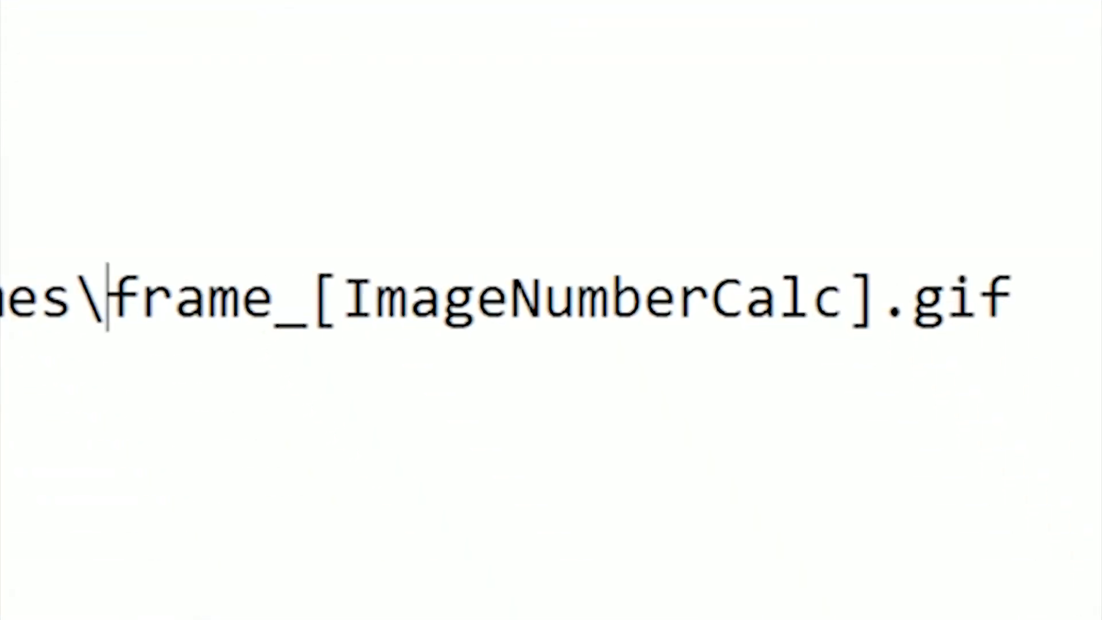
left_click(879, 298)
type("_de")
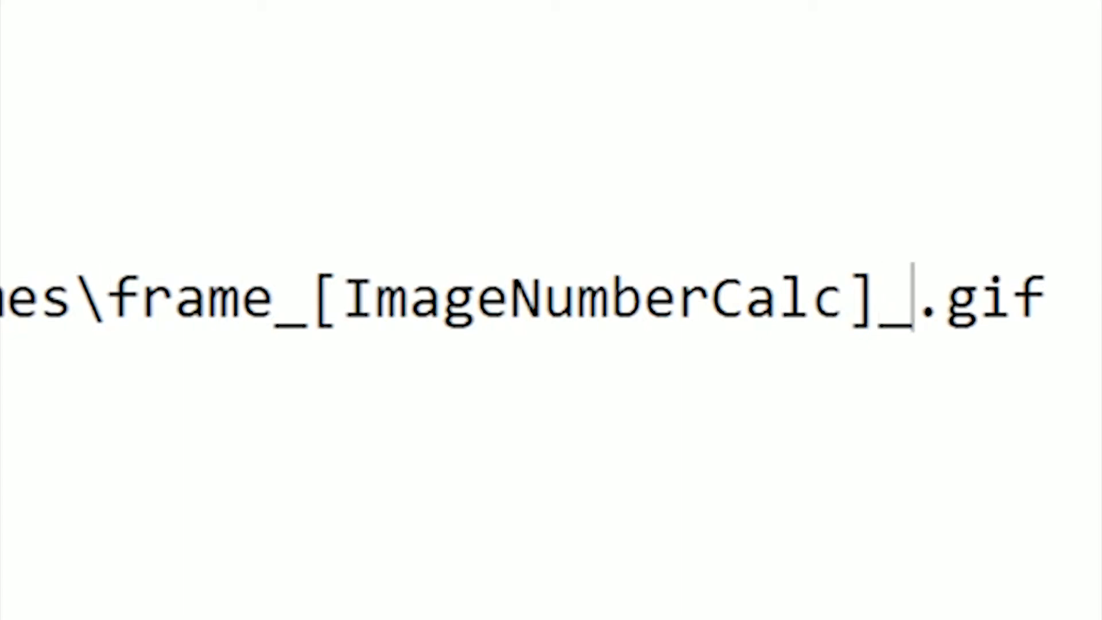
type("lay-s")
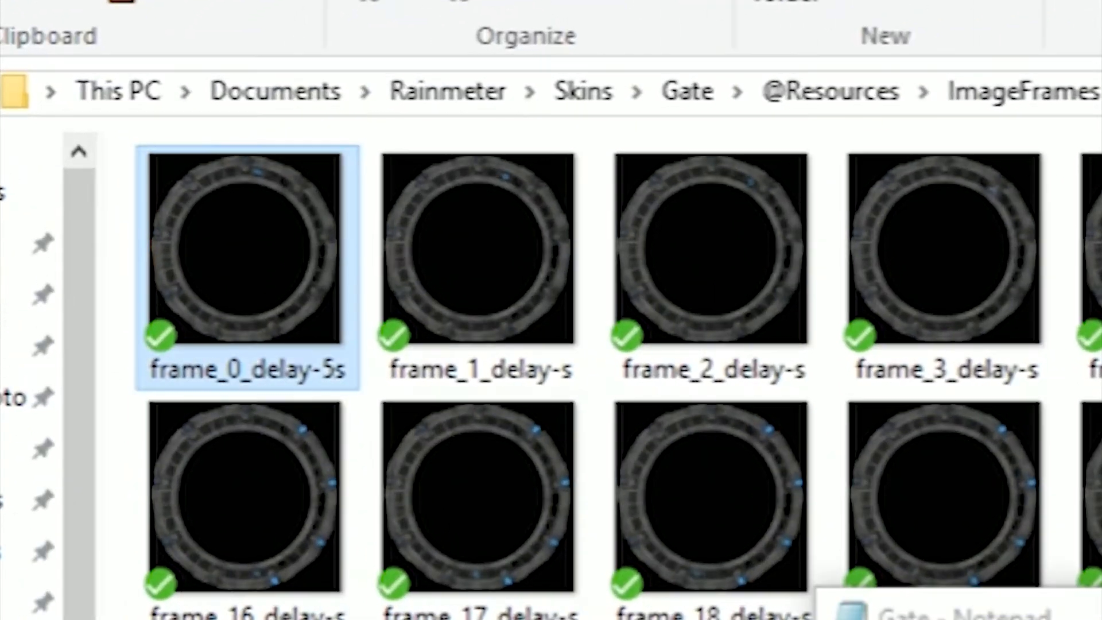
Step: Rename the first frame image to frame_0_delay-s so it matches the other frames
key("F2")
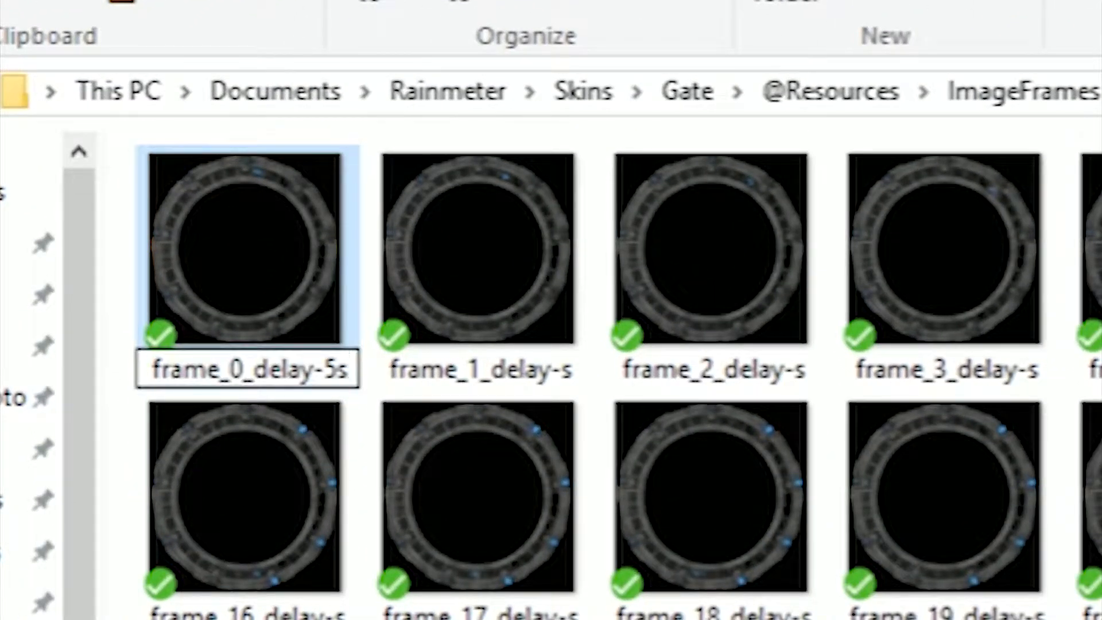
key("Left")
key("BackSpace")
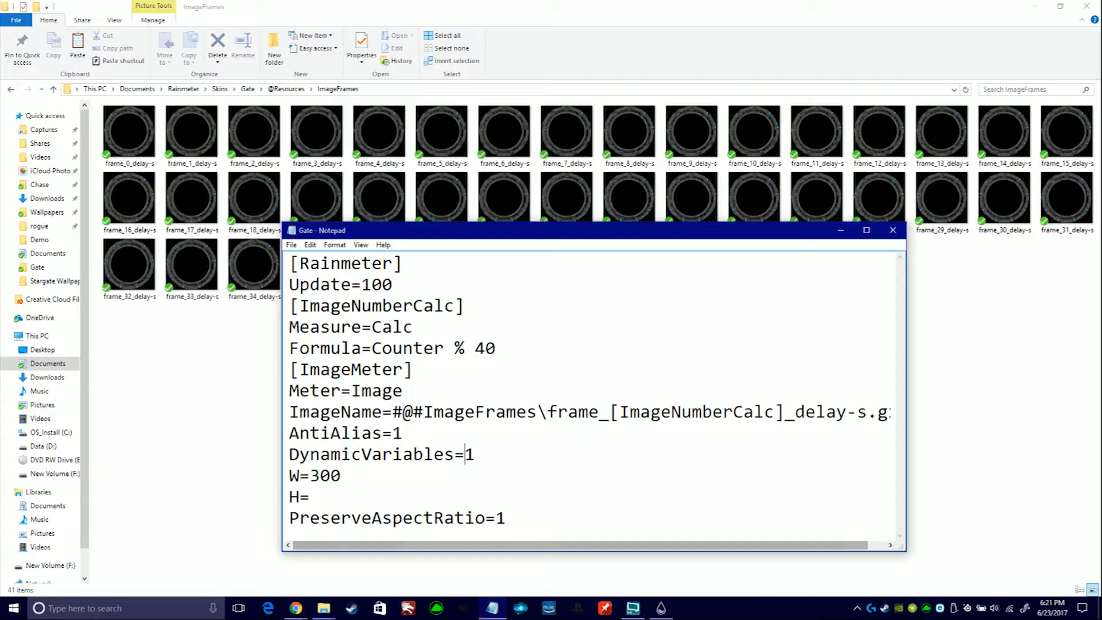
Step: Set the width W in the script's [ImageMeter] section to 700
left_click(403, 433)
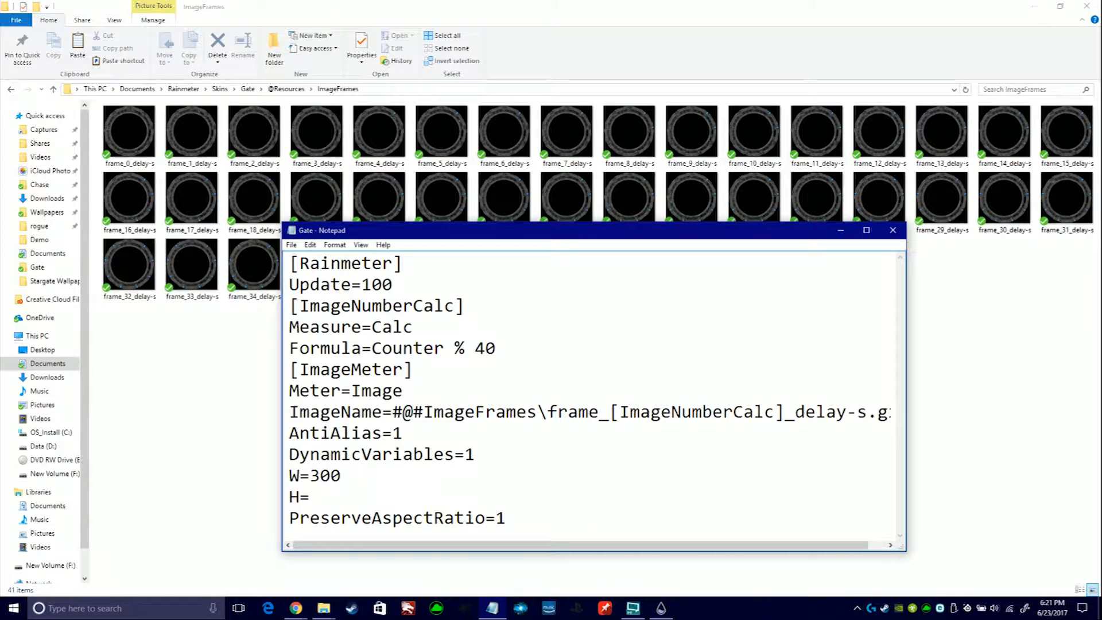
left_click_drag(506, 518, 496, 518)
left_click_drag(310, 476, 321, 476)
Step: Save the script as Gate.ini in the Gate skin folder instead of as a text document
left_click(292, 244)
left_click(310, 296)
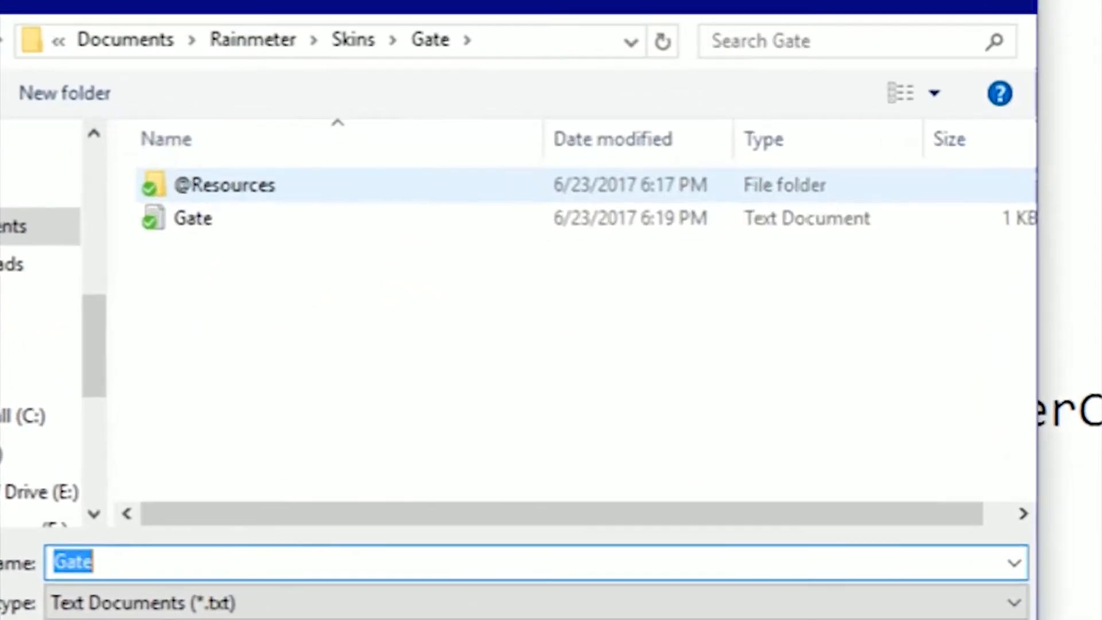
type("Gate.")
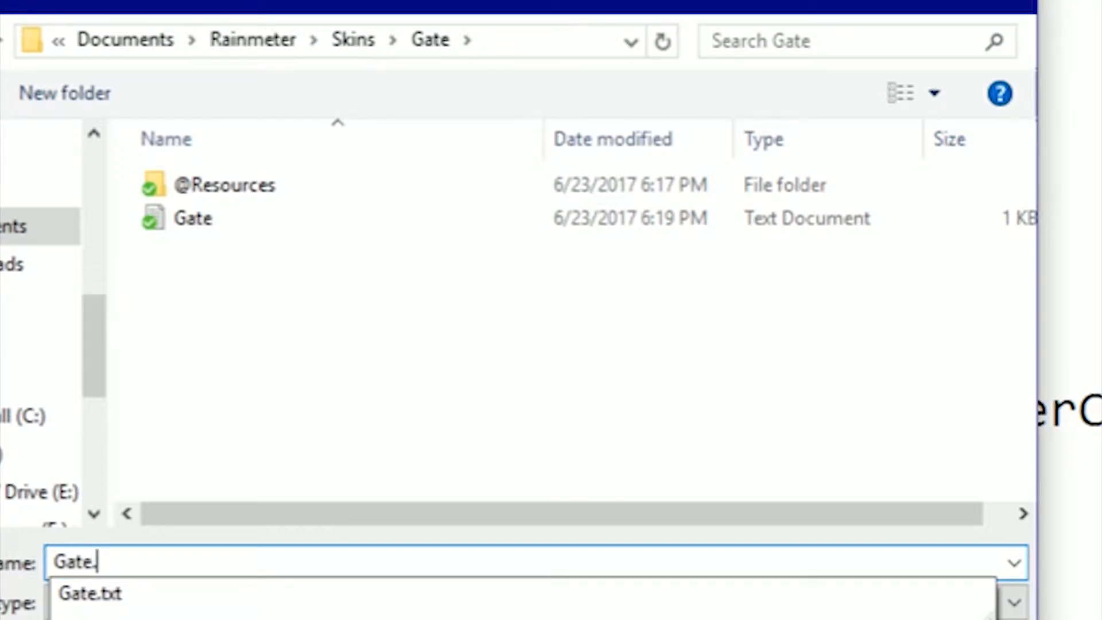
type("ini")
key("Tab")
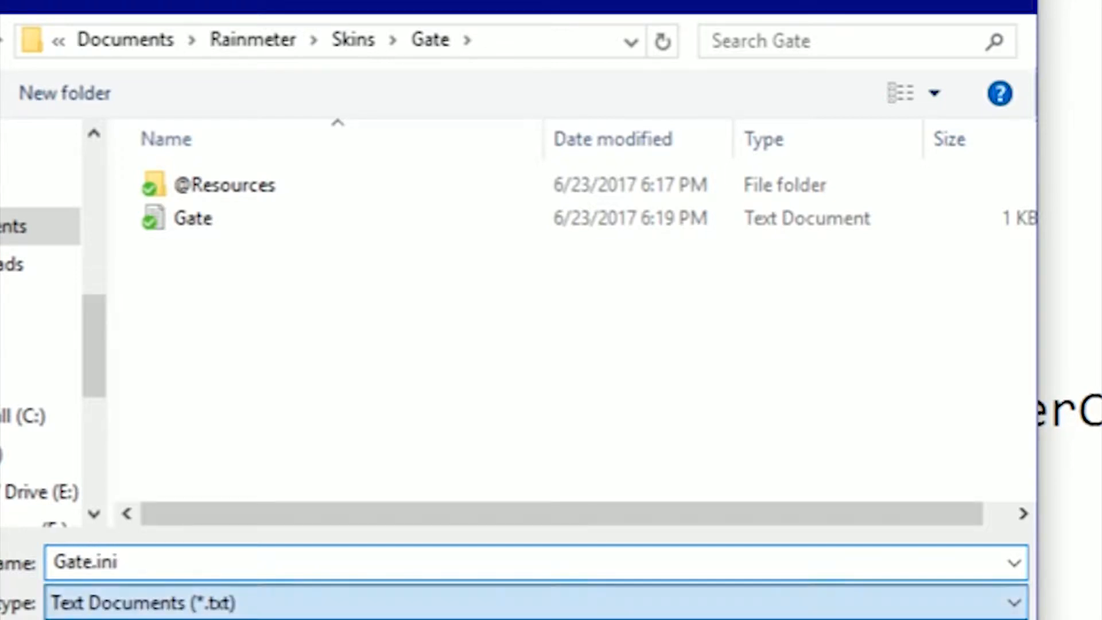
key("Down")
key("shift+Tab")
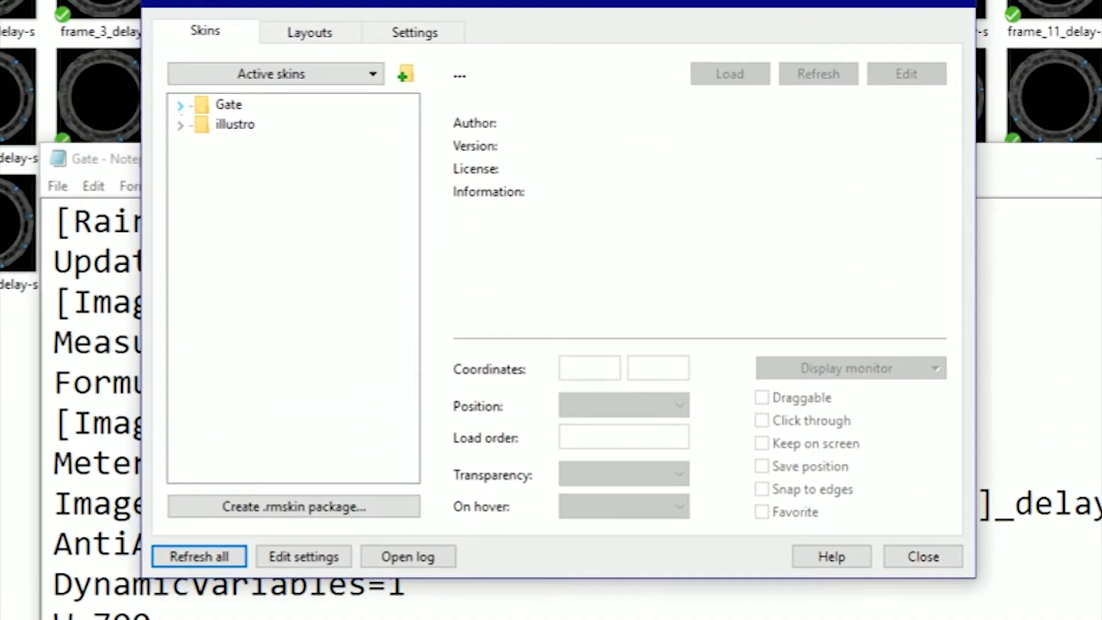
Step: Load the Gate.ini skin in Rainmeter and move the gate on the desktop to coordinates of about 693, 108
left_click(356, 202)
left_click(258, 125)
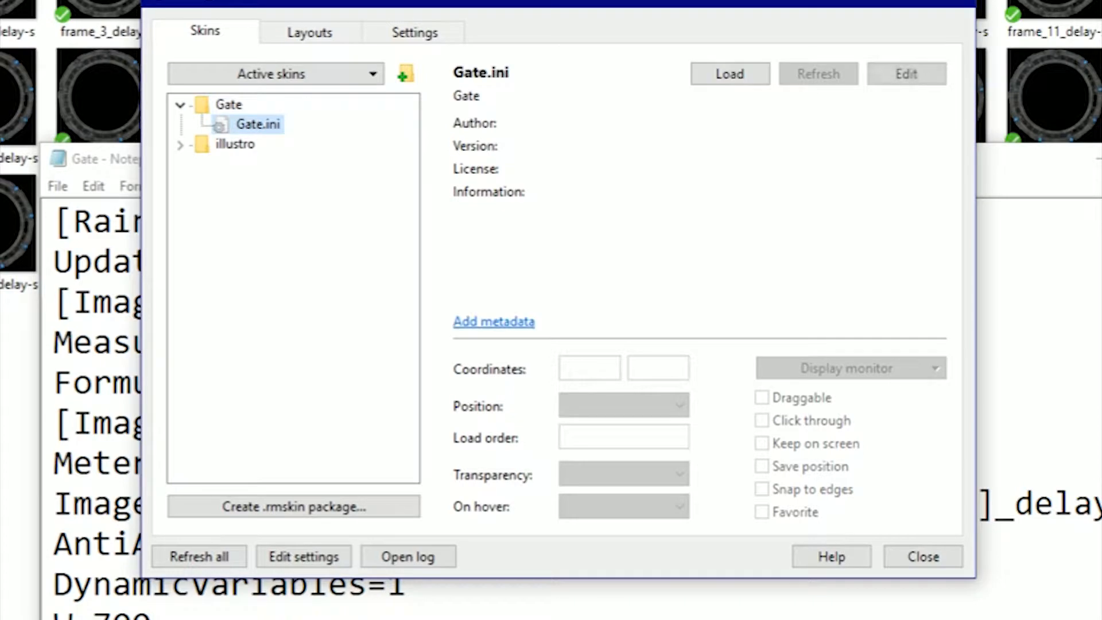
left_click(729, 73)
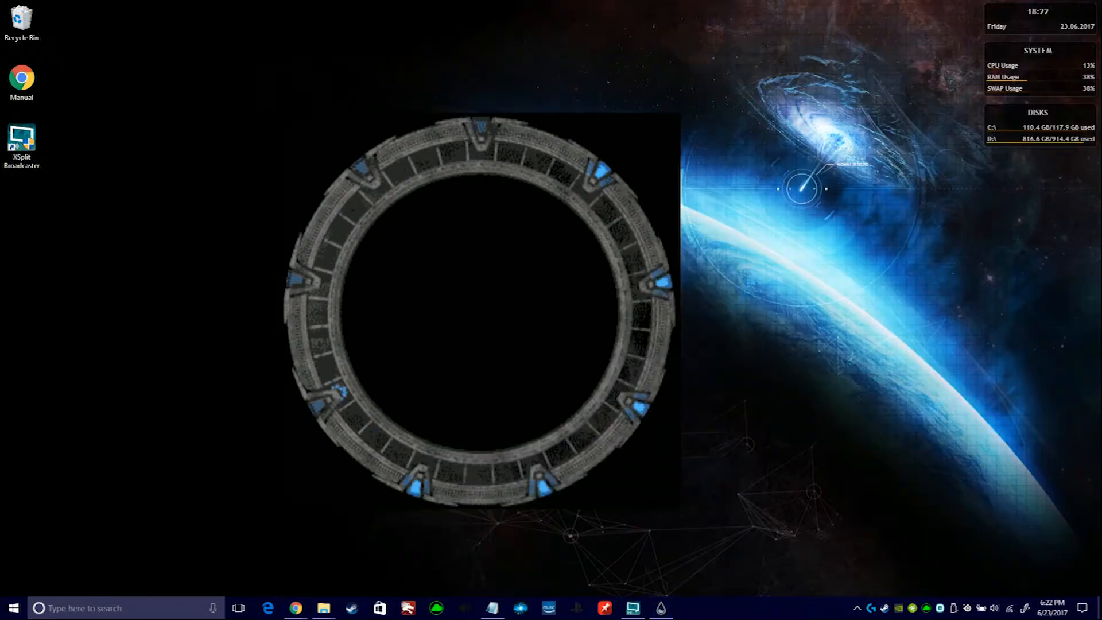
left_click_drag(610, 256, 778, 376)
left_click_drag(664, 409, 615, 173)
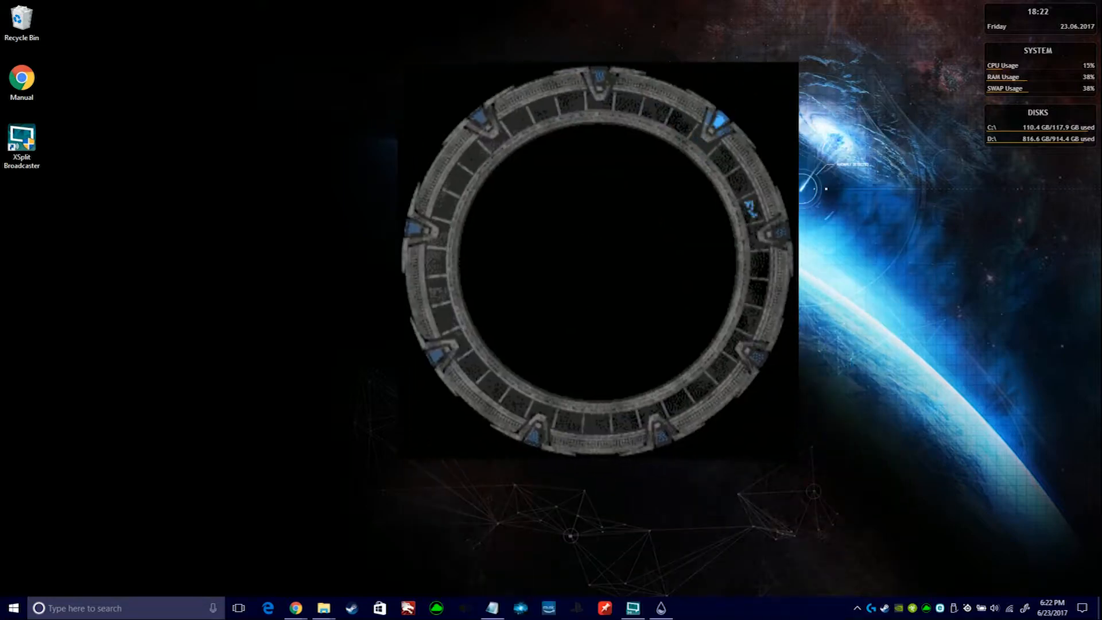
Step: Set the width W in Gate.ini to 400, save the file and refresh the Gate skin
left_click(661, 608)
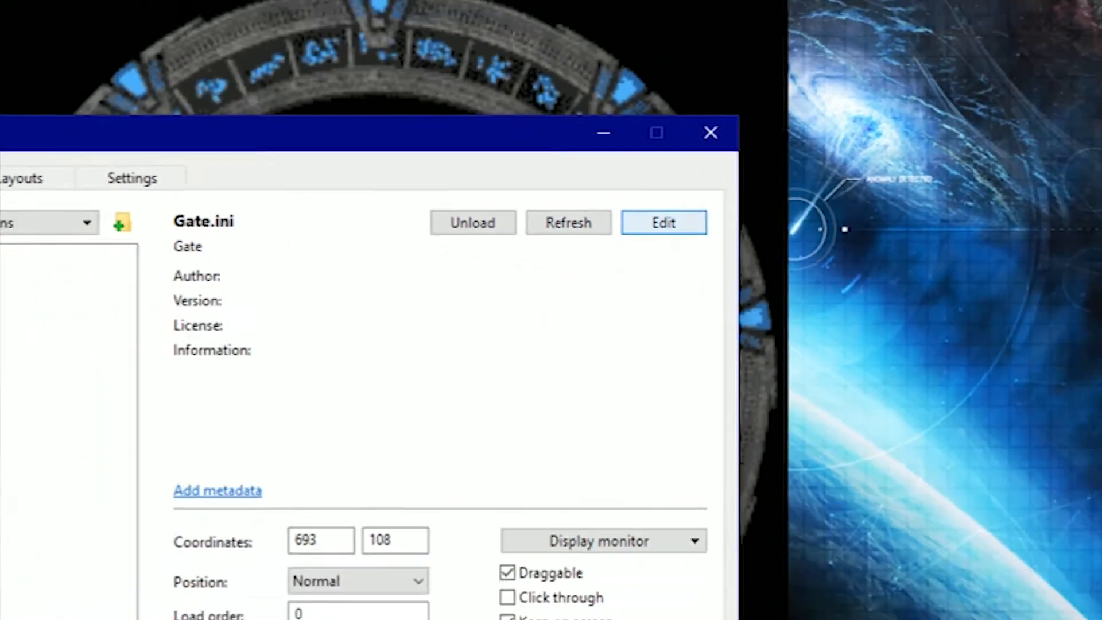
left_click(565, 273)
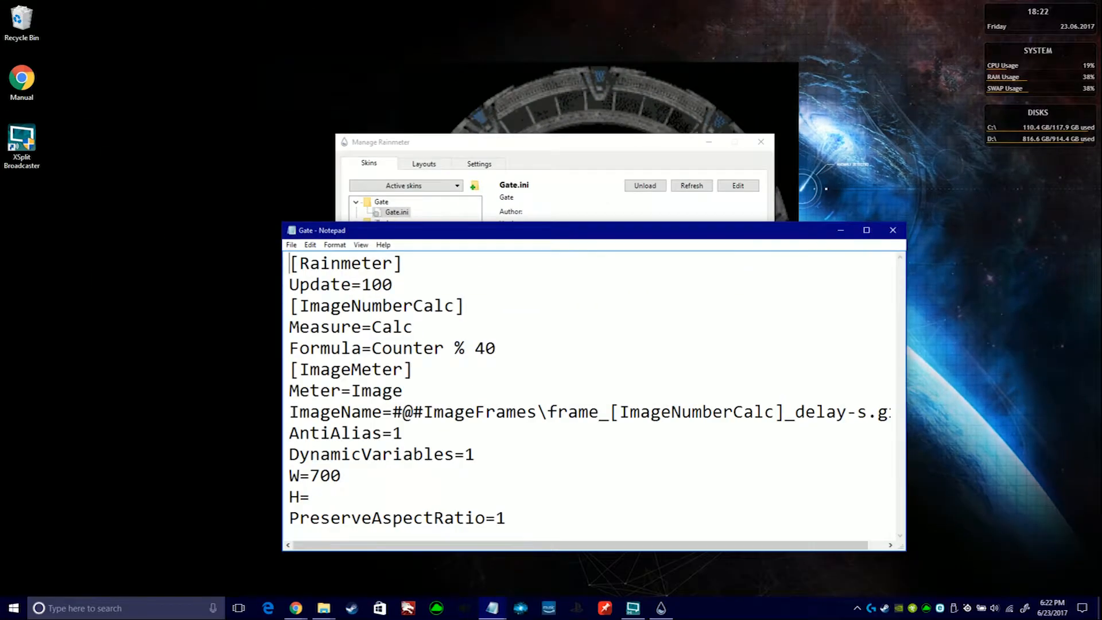
left_click_drag(310, 475, 321, 475)
left_click(291, 244)
left_click(312, 282)
left_click(692, 185)
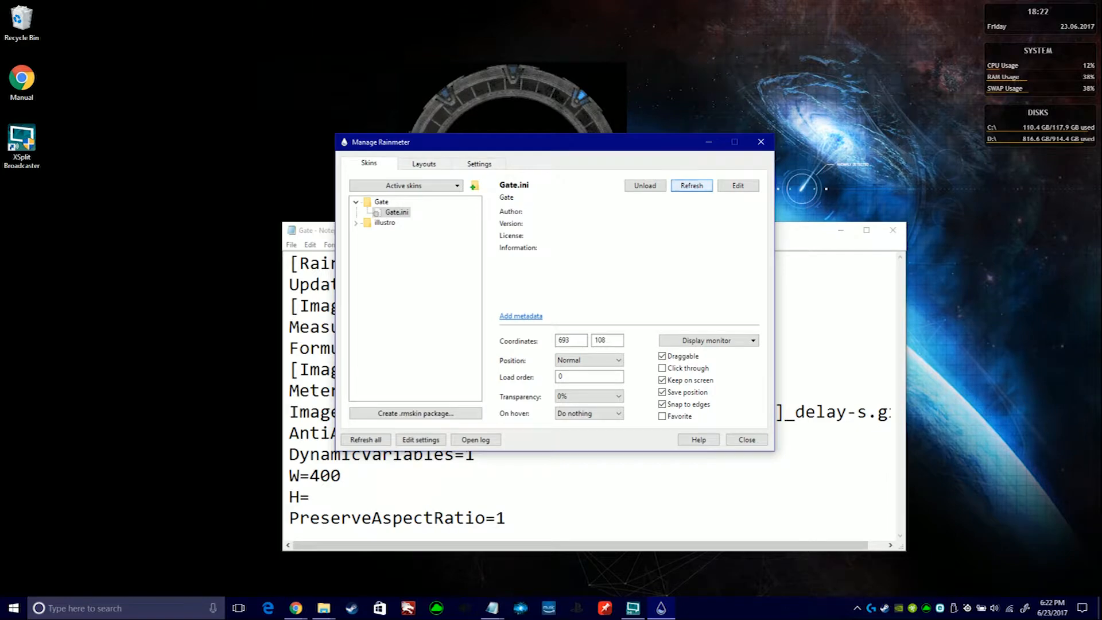
Step: Minimize the Rainmeter manager and the script window, and move the resized gate nearer the middle of the desktop
left_click(708, 142)
left_click(840, 230)
left_click_drag(565, 186, 618, 263)
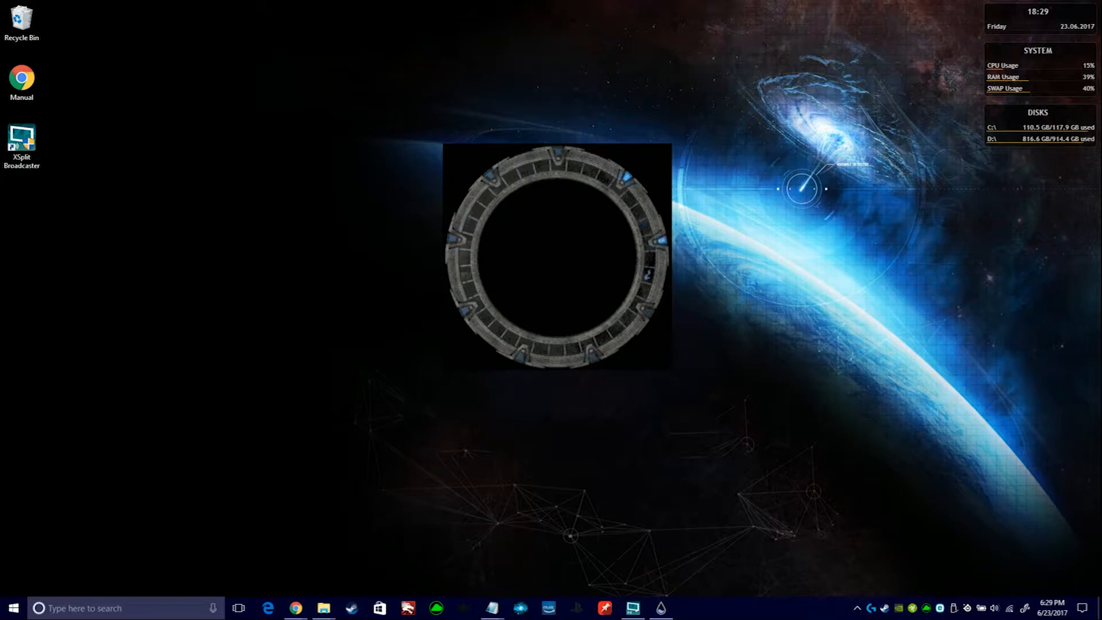
Step: Look through the Gate skin's settings options on the desktop
right_click(561, 273)
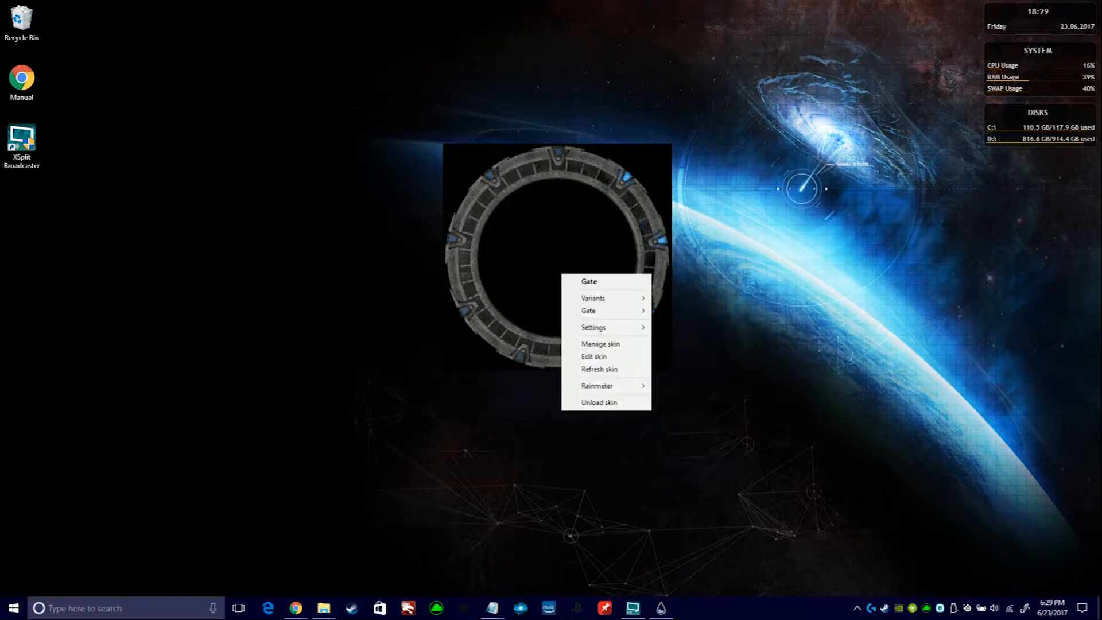
mouse_move(592, 326)
mouse_move(681, 327)
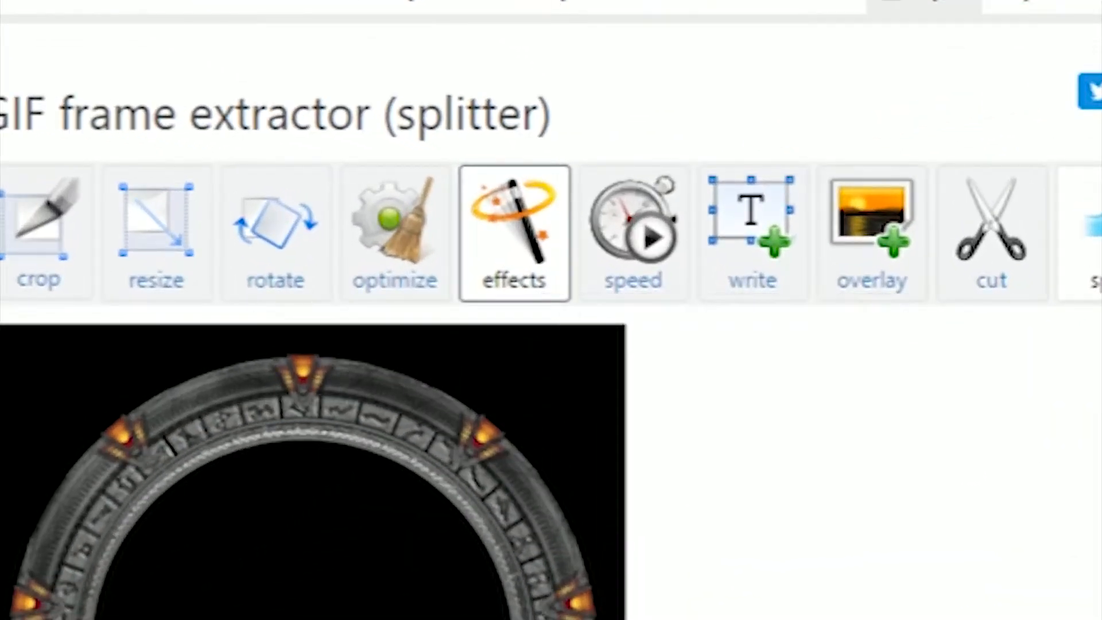
Step: Apply the effect that replaces black with transparency to the Stargate GIF and bring up the processed image
left_click(515, 232)
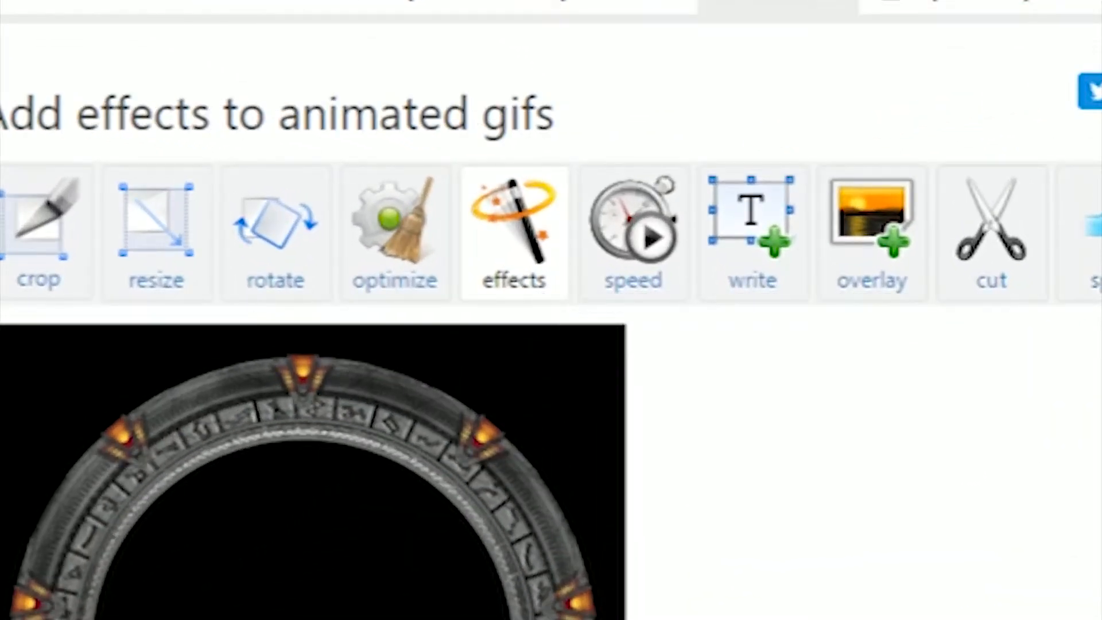
scroll(551, 310, "down", 4)
scroll(551, 310, "down", 5)
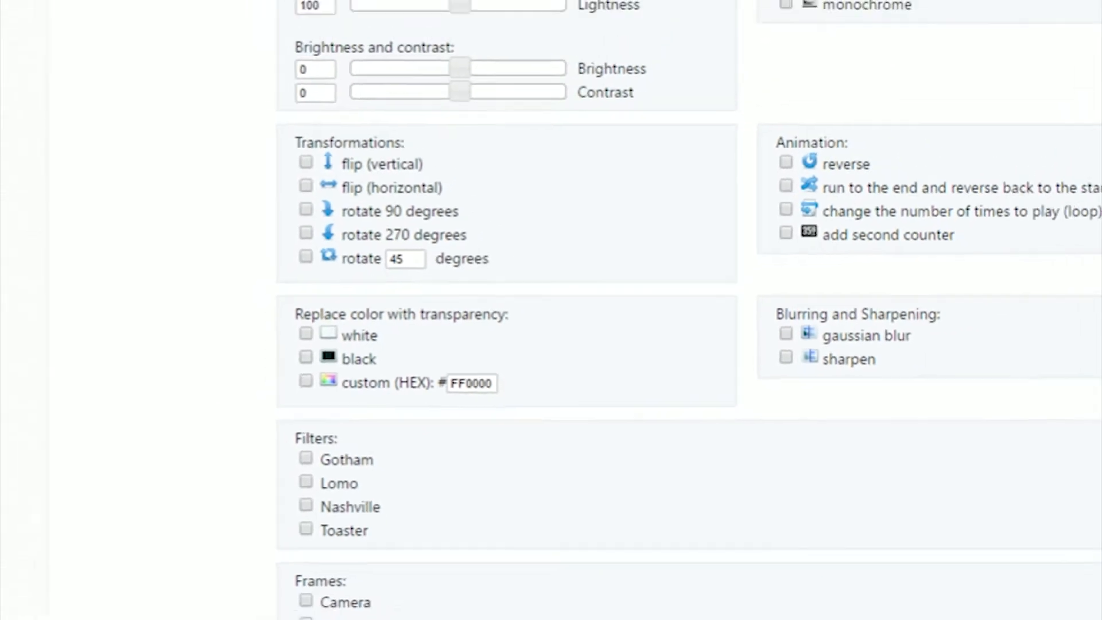
left_click(216, 284)
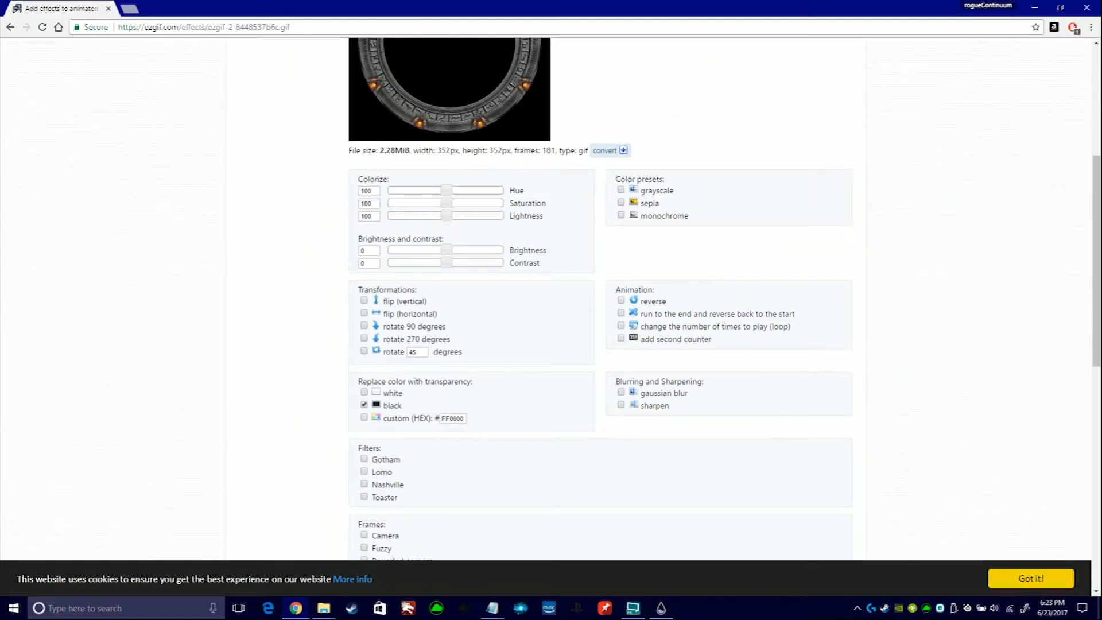
scroll(600, 299, "down", 5)
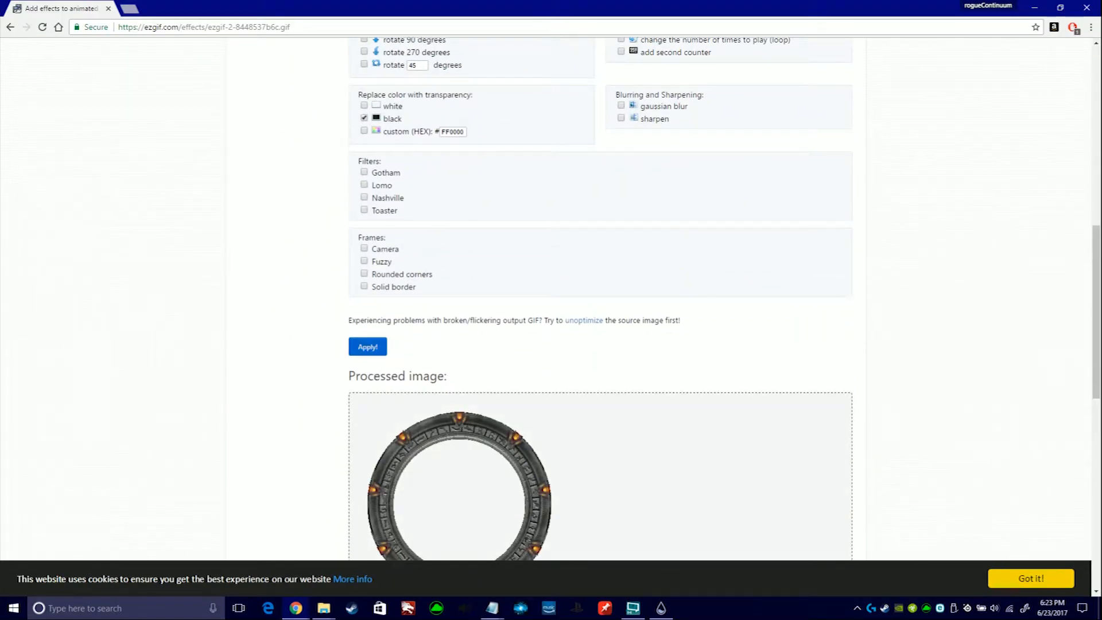
scroll(600, 299, "down", 3)
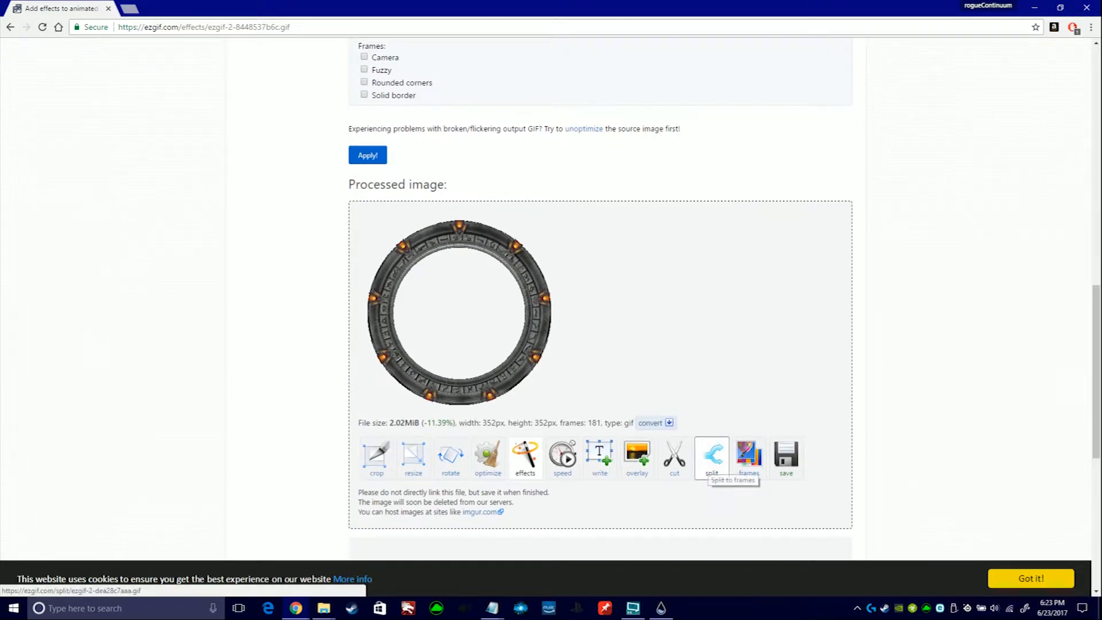
Step: Convert the transparent gate GIF to an animated PNG and save the output image in the Demo folder
left_click(711, 458)
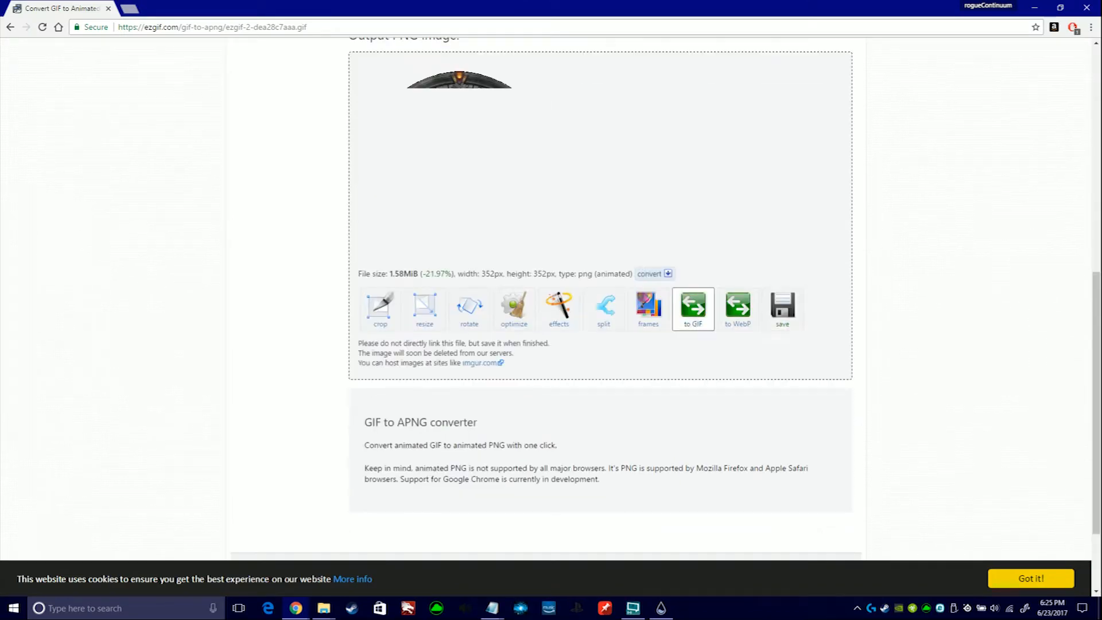
scroll(693, 310, "up", 2)
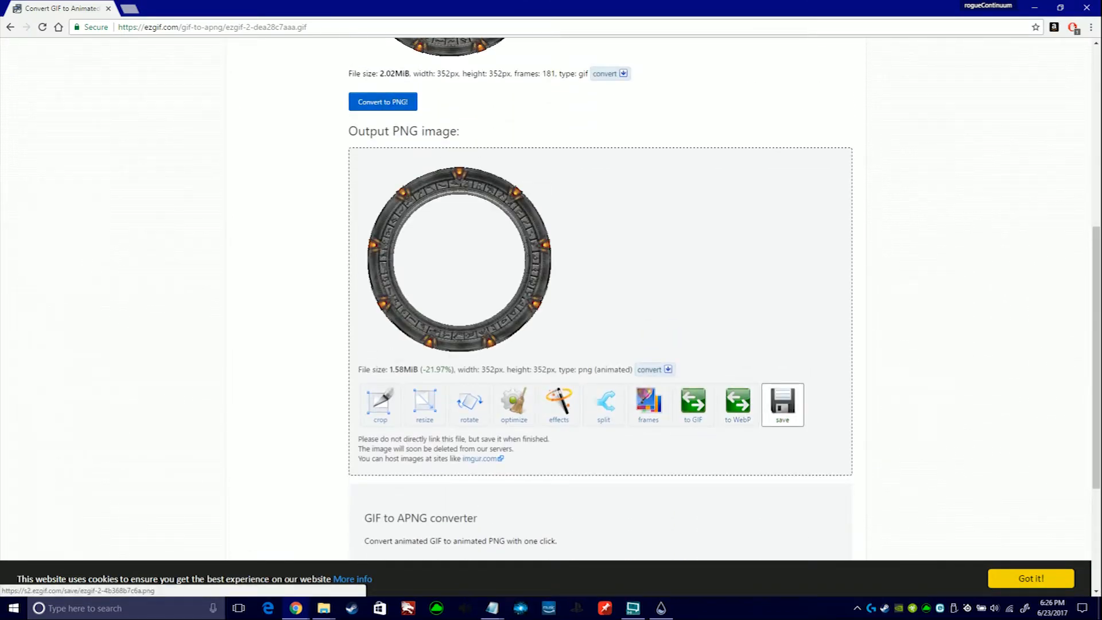
left_click(782, 404)
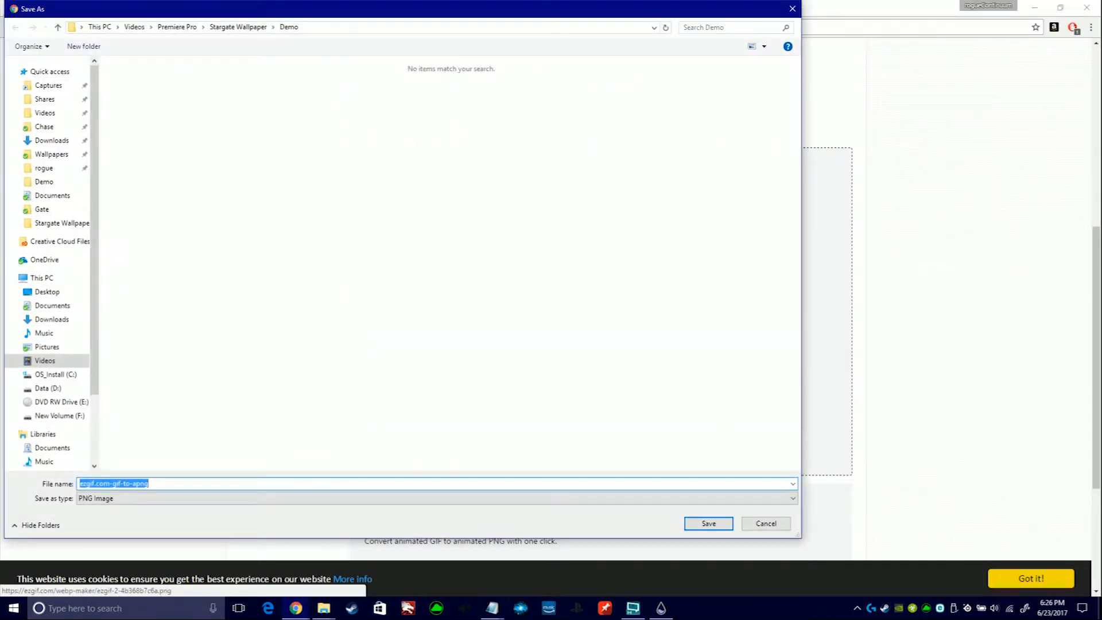
key("ctrl+v")
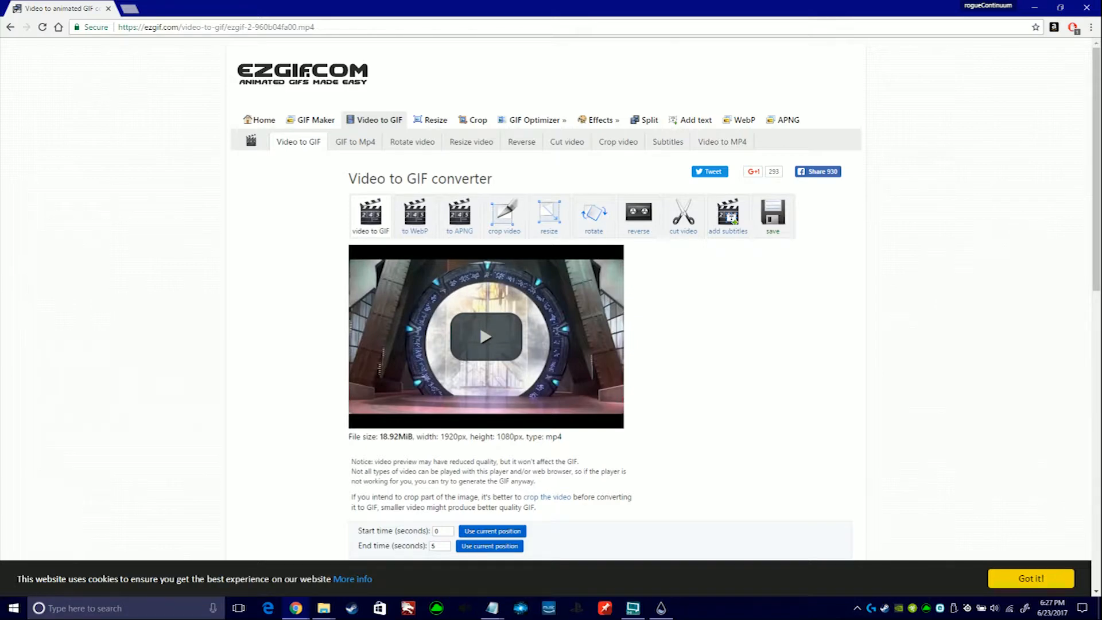
Step: Convert the uploaded Stargate video to GIF with size Original (up to 800px), 25 FPS and the ffmpeg method
scroll(548, 298, "down", 2)
scroll(548, 299, "down", 2)
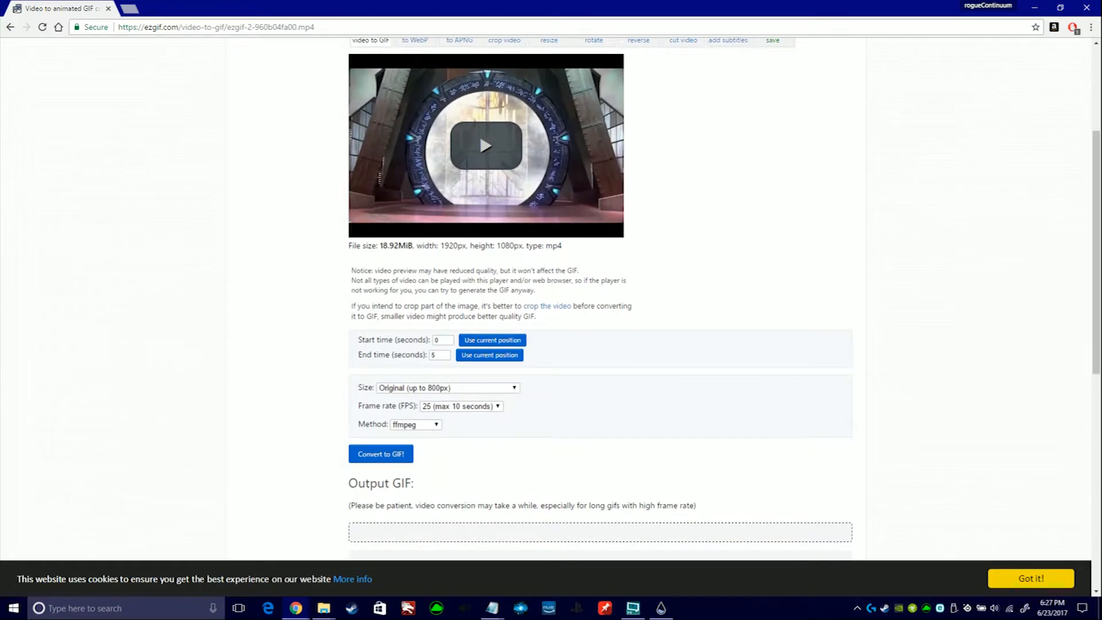
left_click(447, 388)
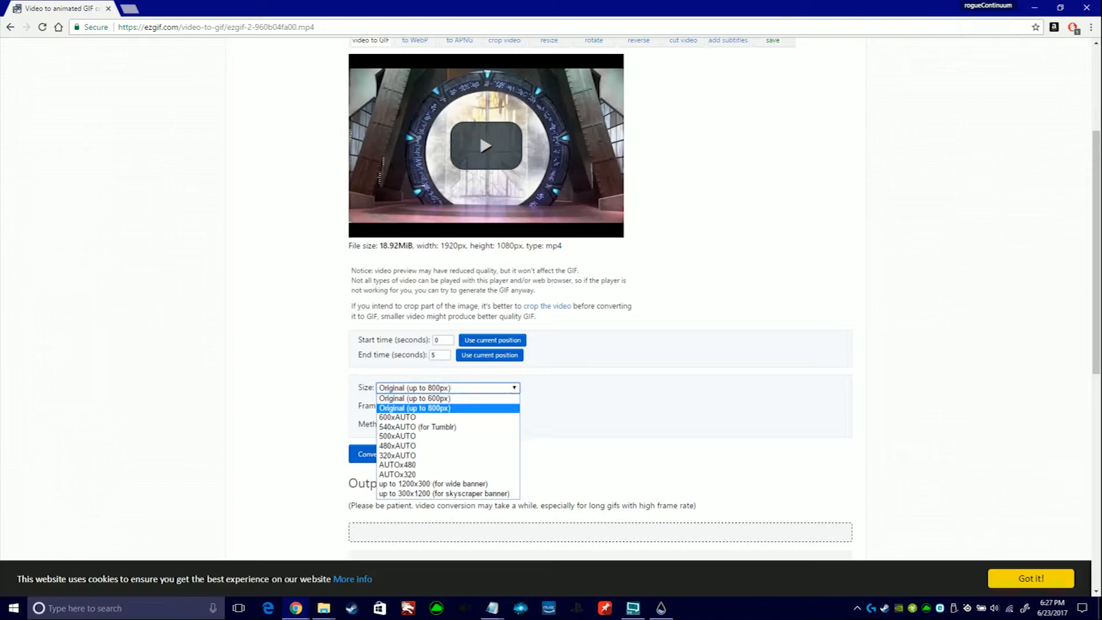
left_click(447, 408)
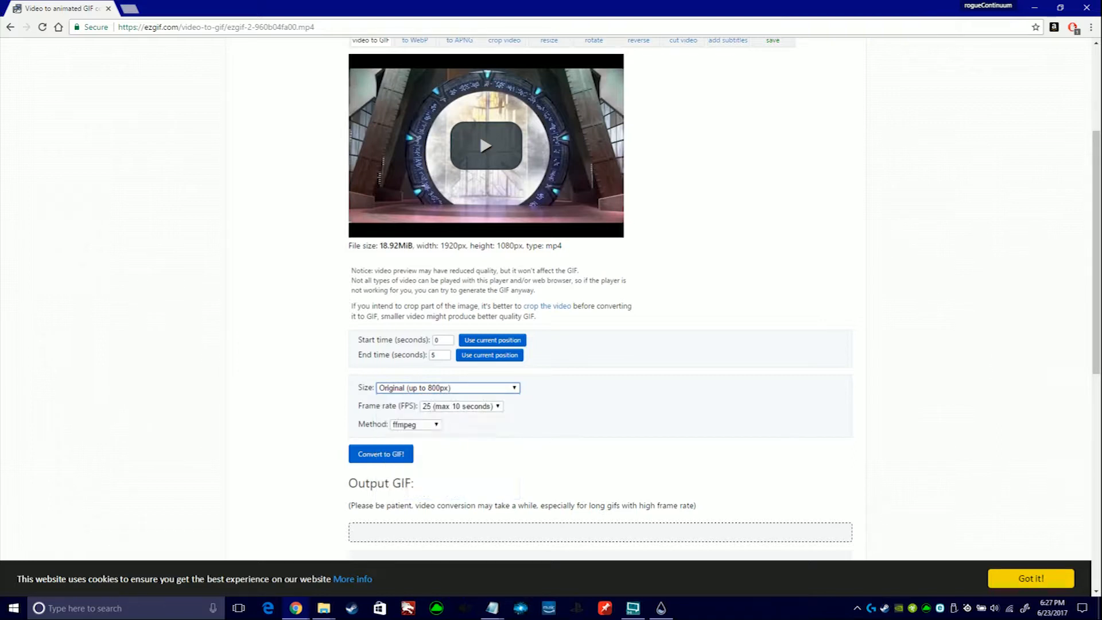
left_click(461, 407)
left_click(461, 454)
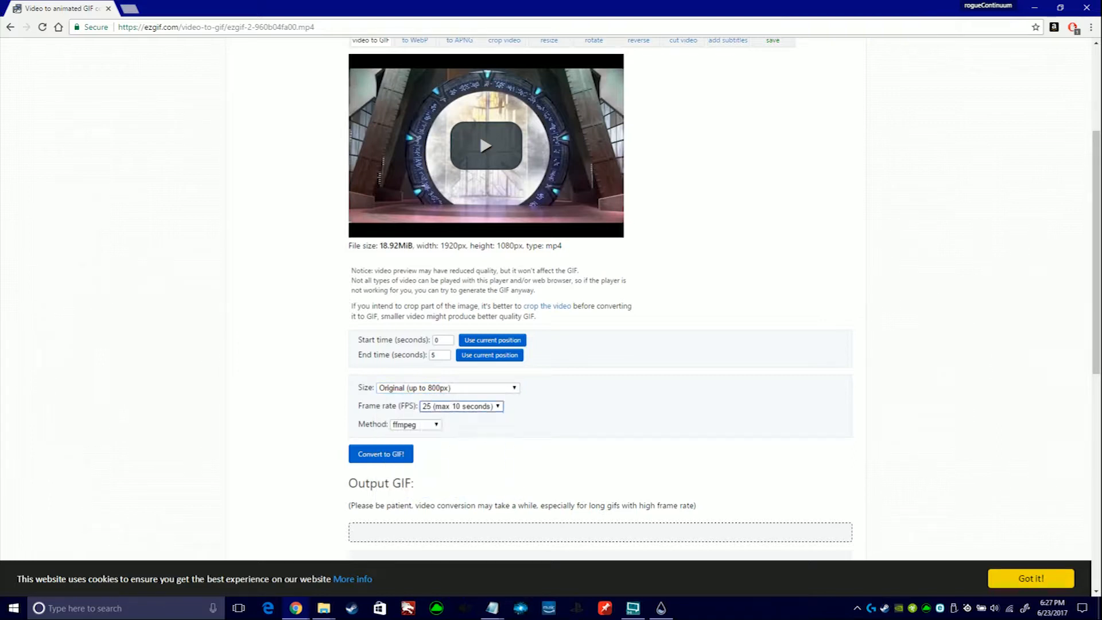
left_click(415, 425)
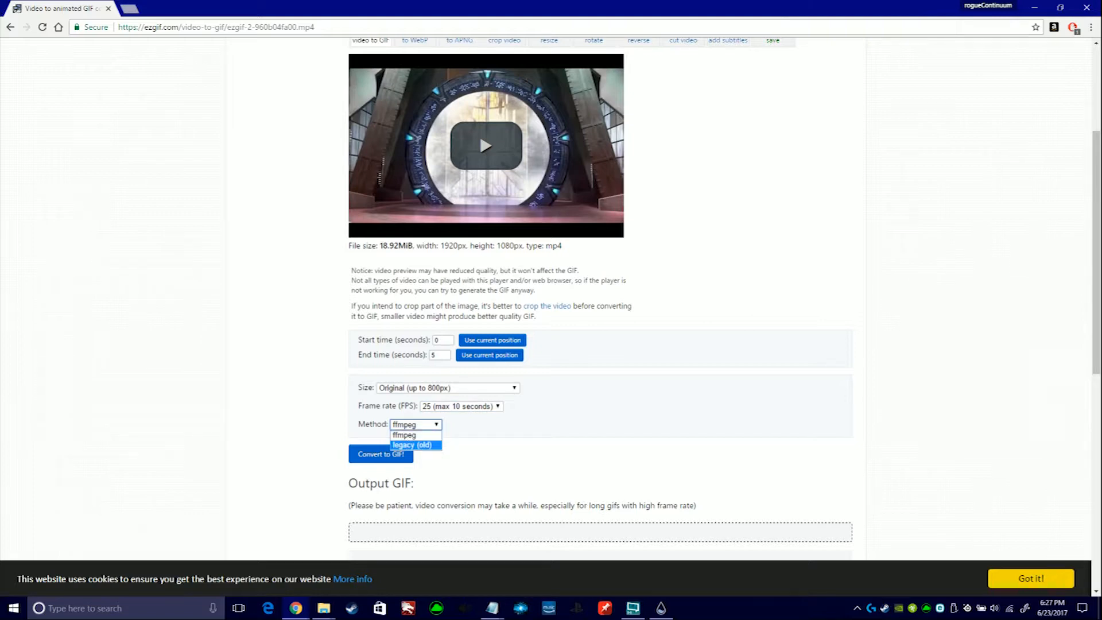
key("Return")
scroll(600, 295, "down", 2)
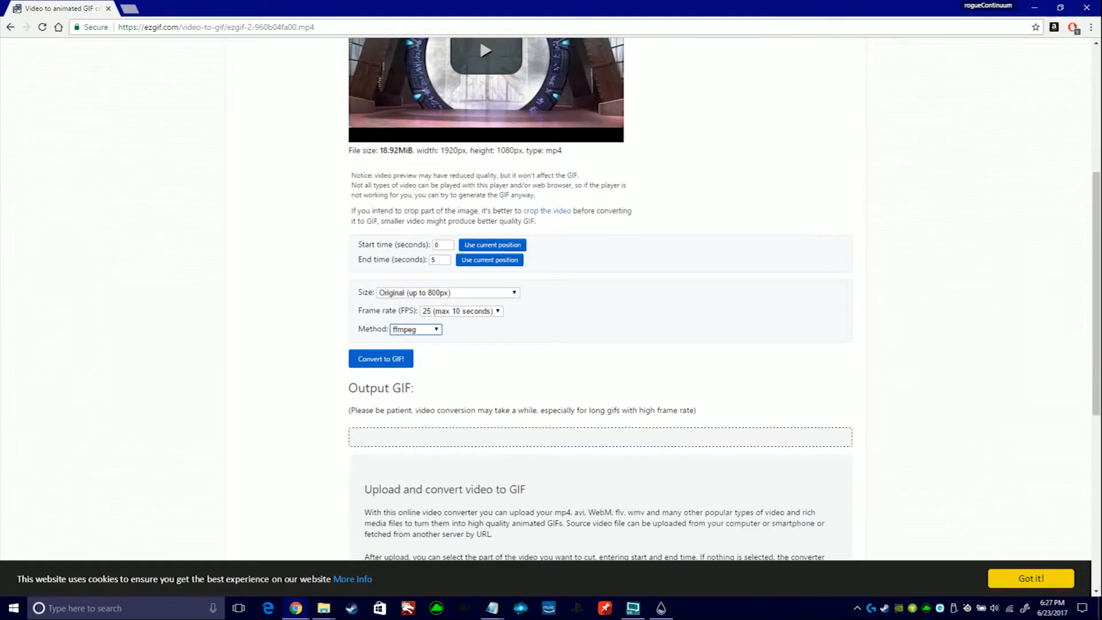
left_click(380, 358)
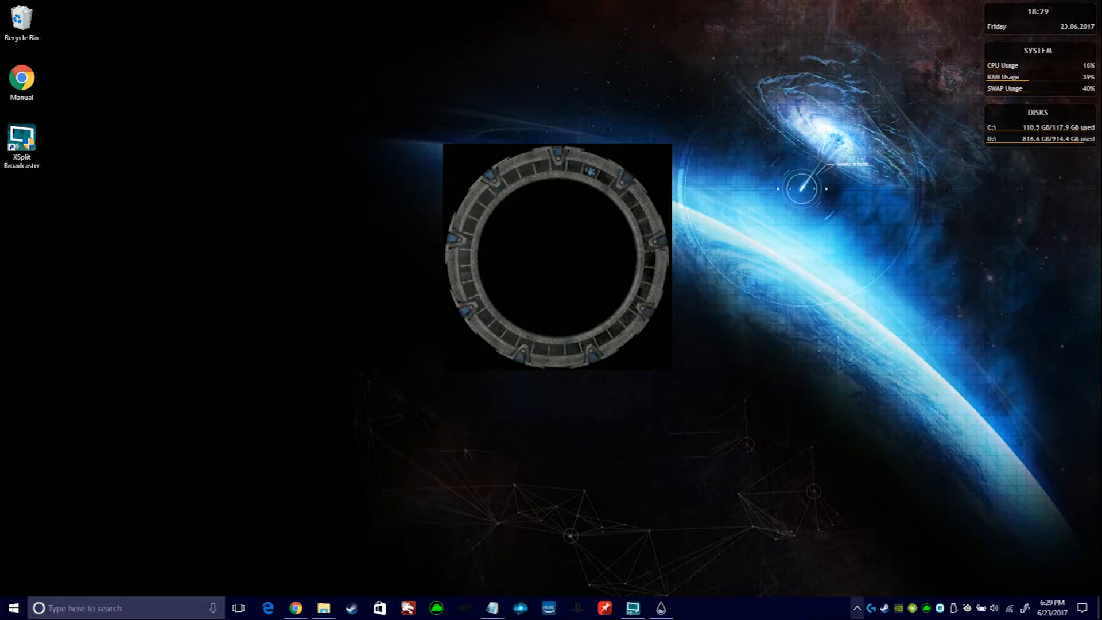
Step: Exit Rainmeter so that its skins are removed from the desktop
left_click(857, 608)
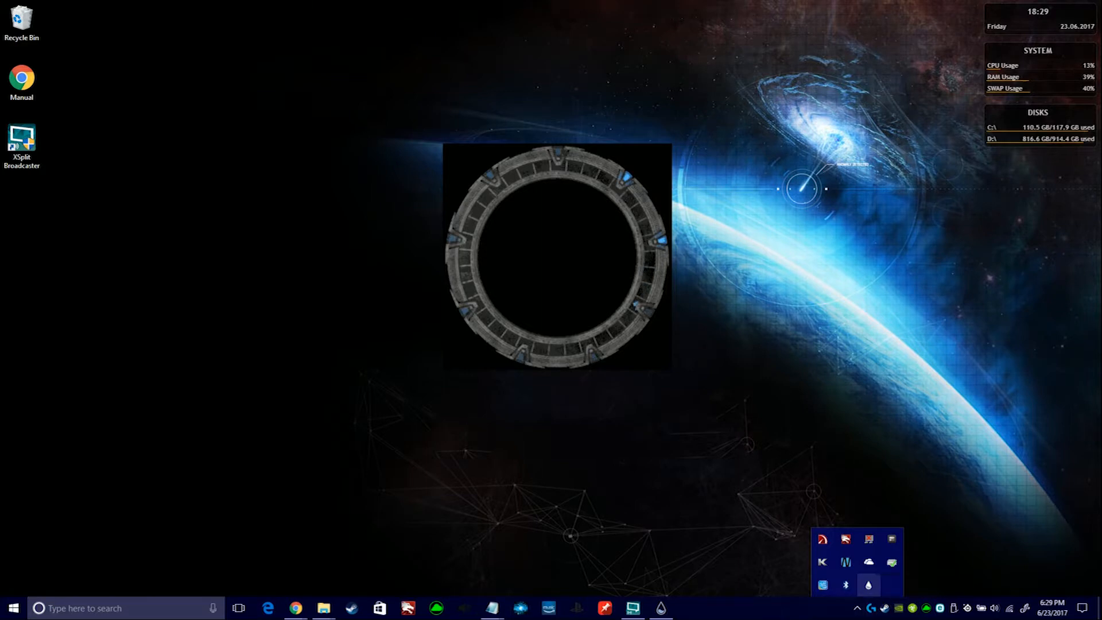
right_click(868, 585)
left_click(895, 580)
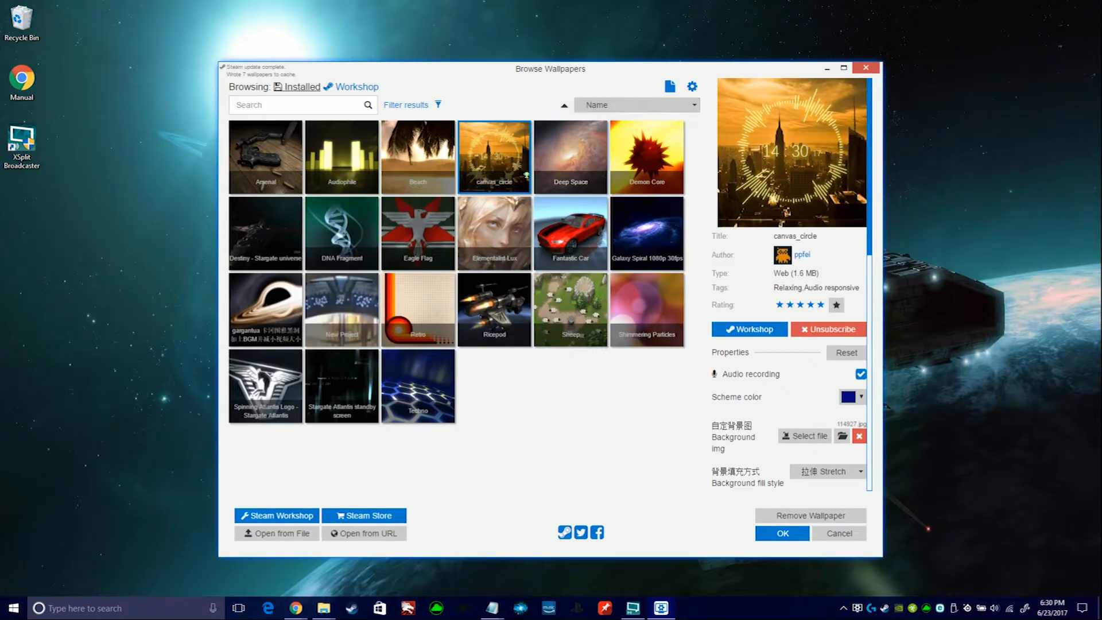
Step: Review Wallpaper Engine's performance and general settings, keeping playback on Pause when another application is focused
left_click(692, 87)
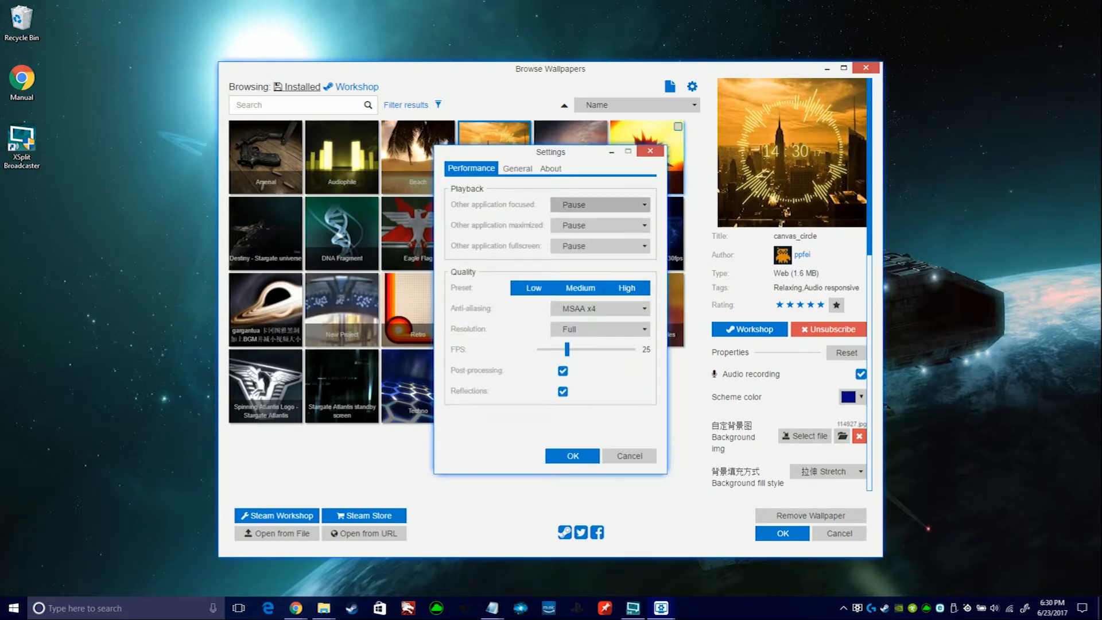
left_click(601, 205)
left_click(579, 238)
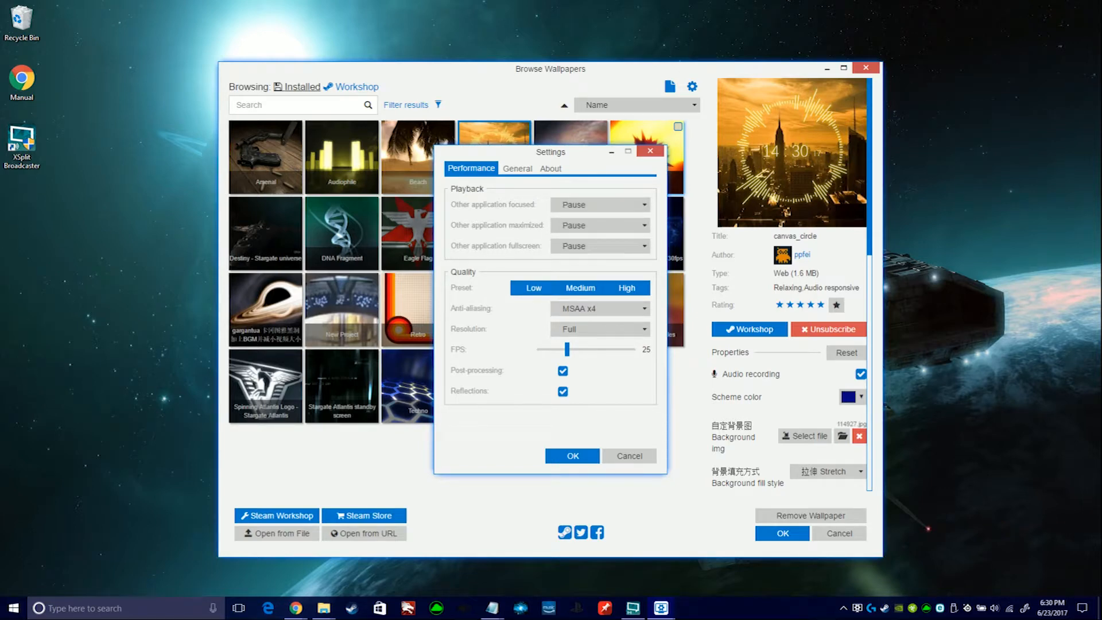
left_click(518, 169)
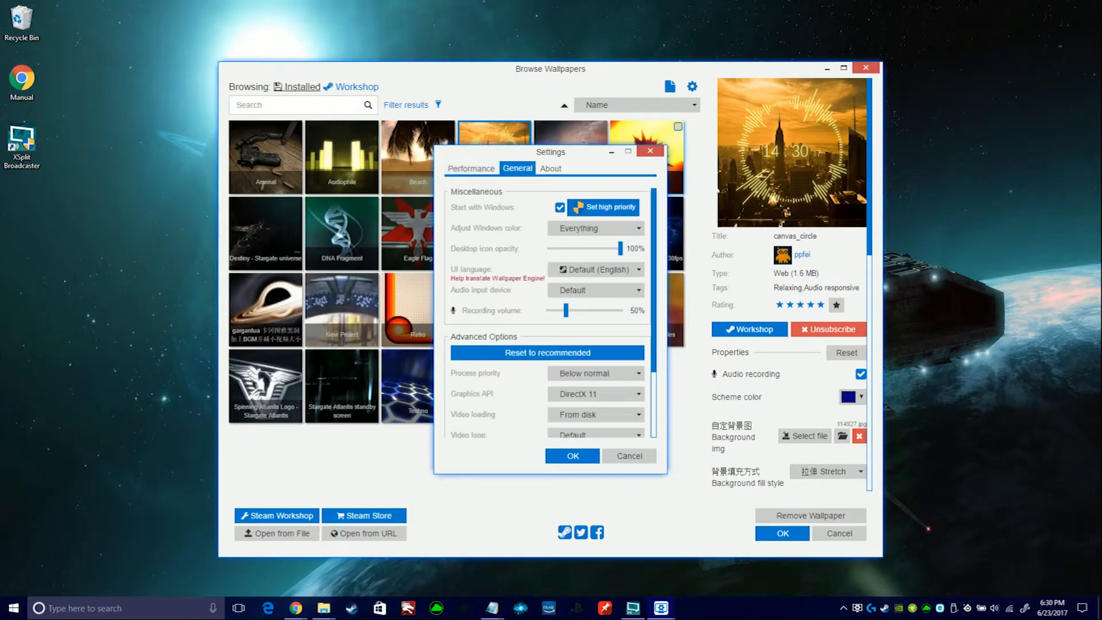
scroll(574, 275, "down", 3)
left_click(596, 305)
mouse_move(324, 607)
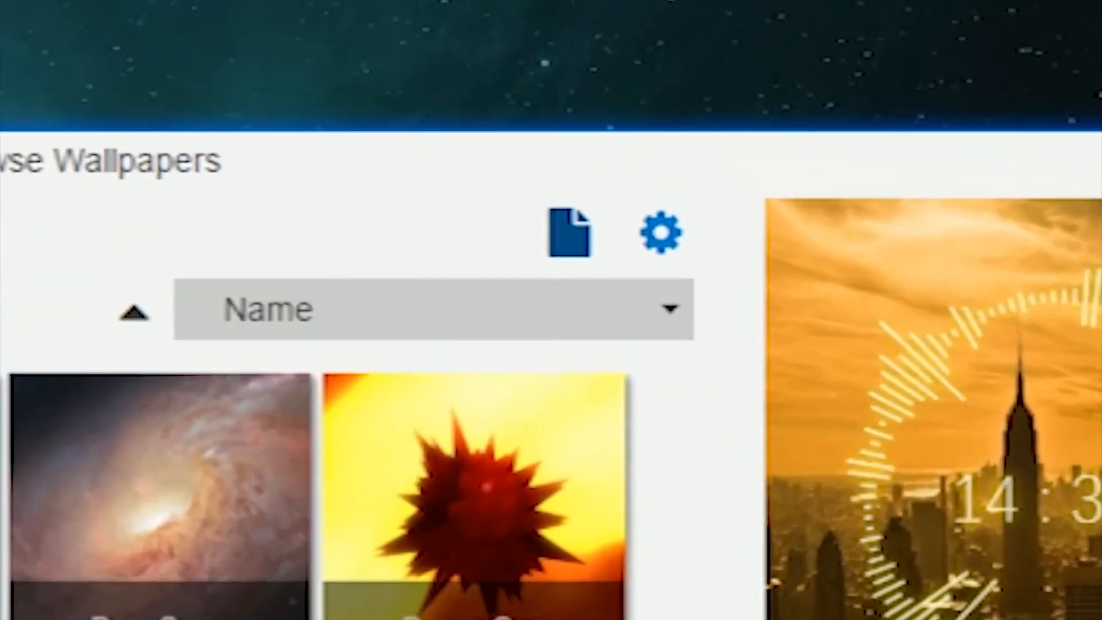
Step: Create a new video wallpaper project named Demo and import the Back to Conquer - Battlefield video
left_click(570, 233)
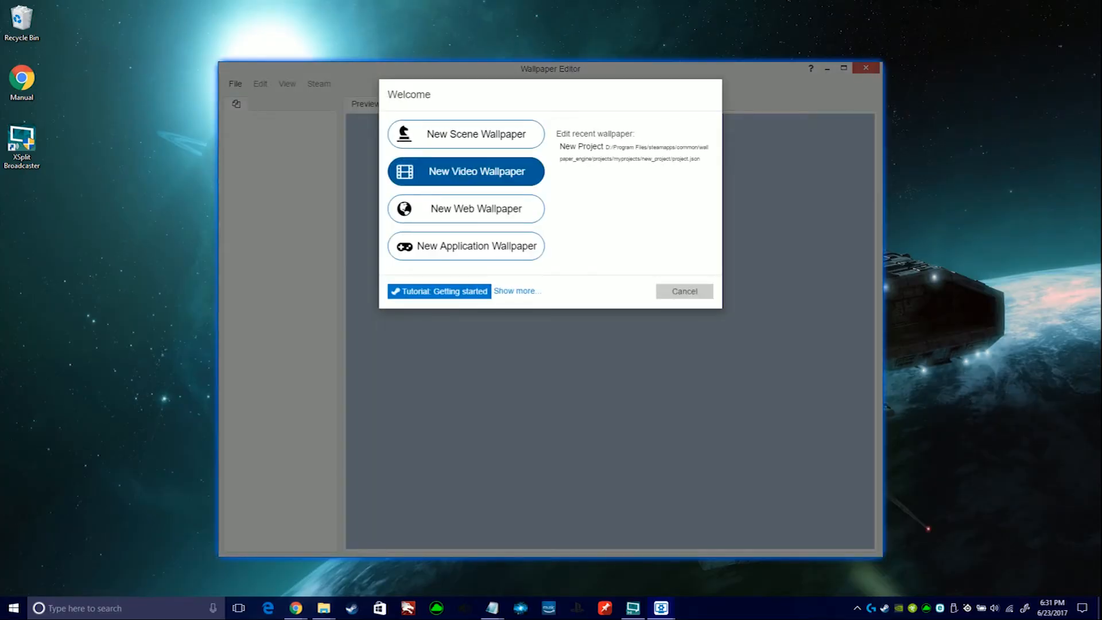
left_click(466, 171)
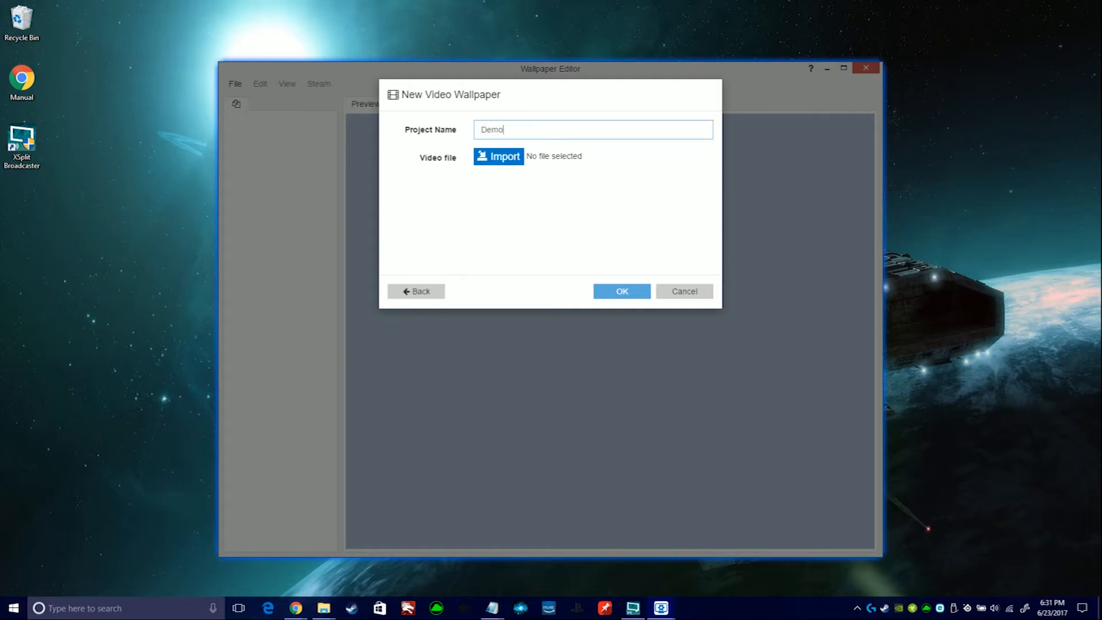
left_click(499, 156)
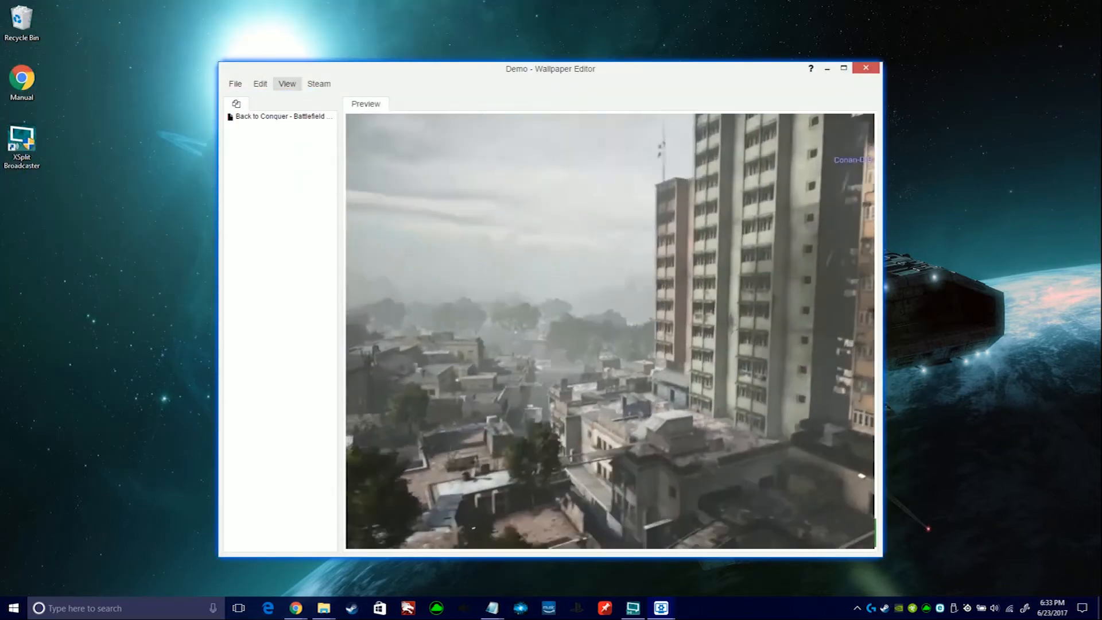
Step: Prepare the Demo wallpaper for Workshop publishing with the genre Abstract and the visibility Private
left_click(319, 84)
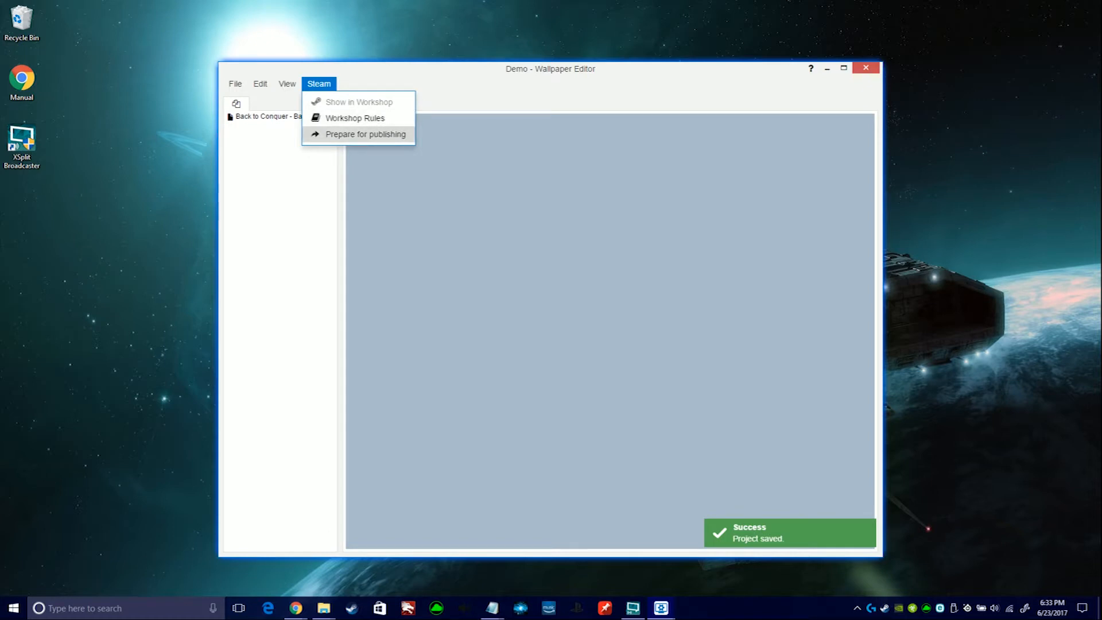
left_click(366, 133)
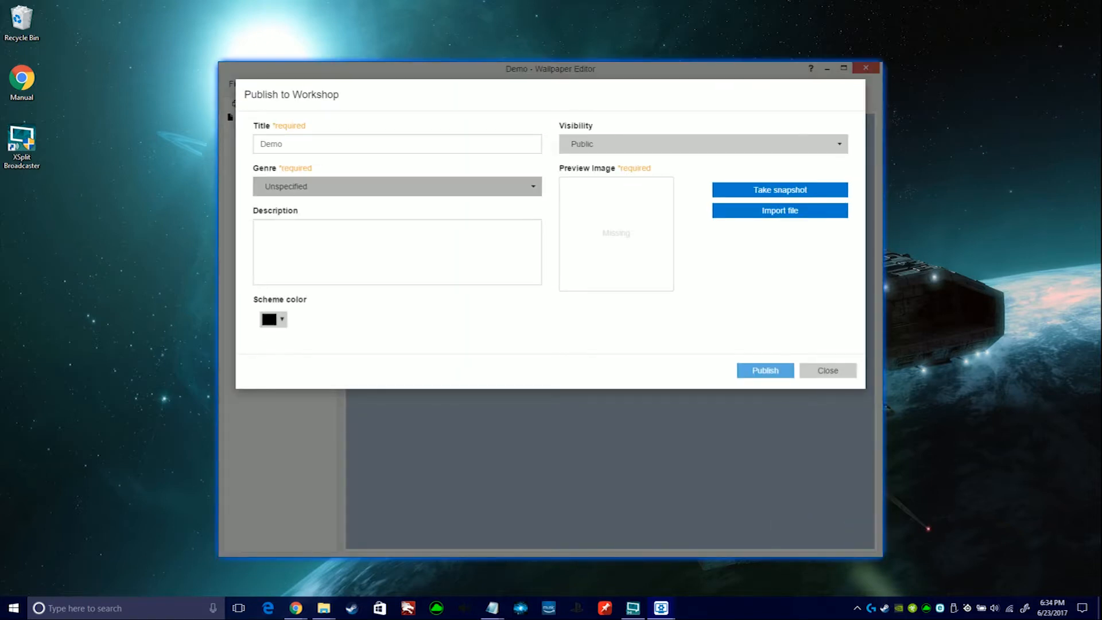
left_click(397, 186)
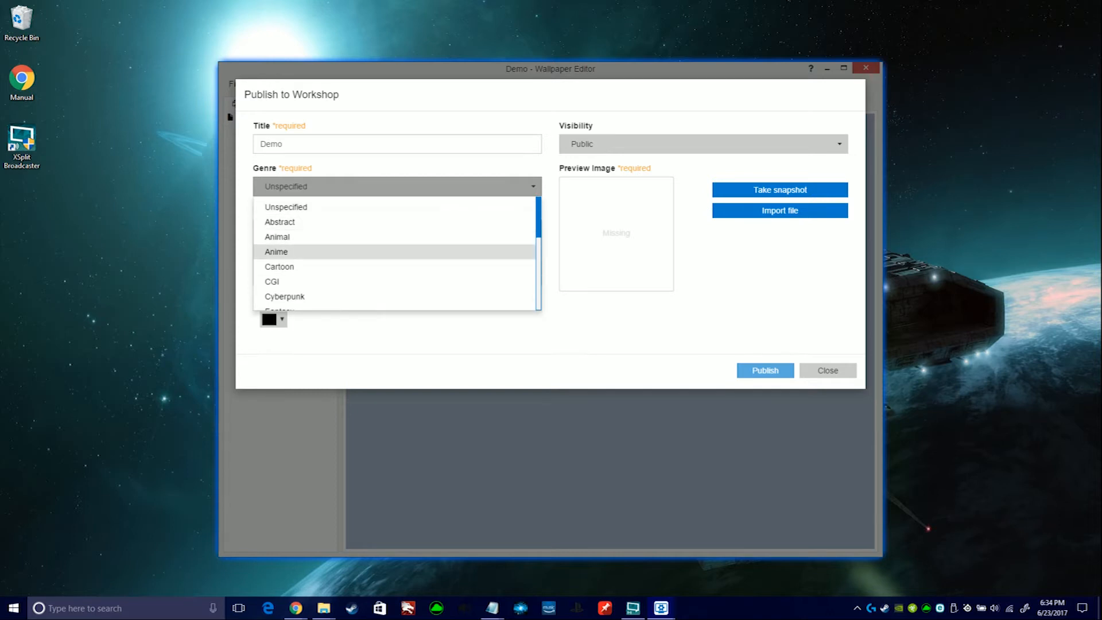
left_click(279, 222)
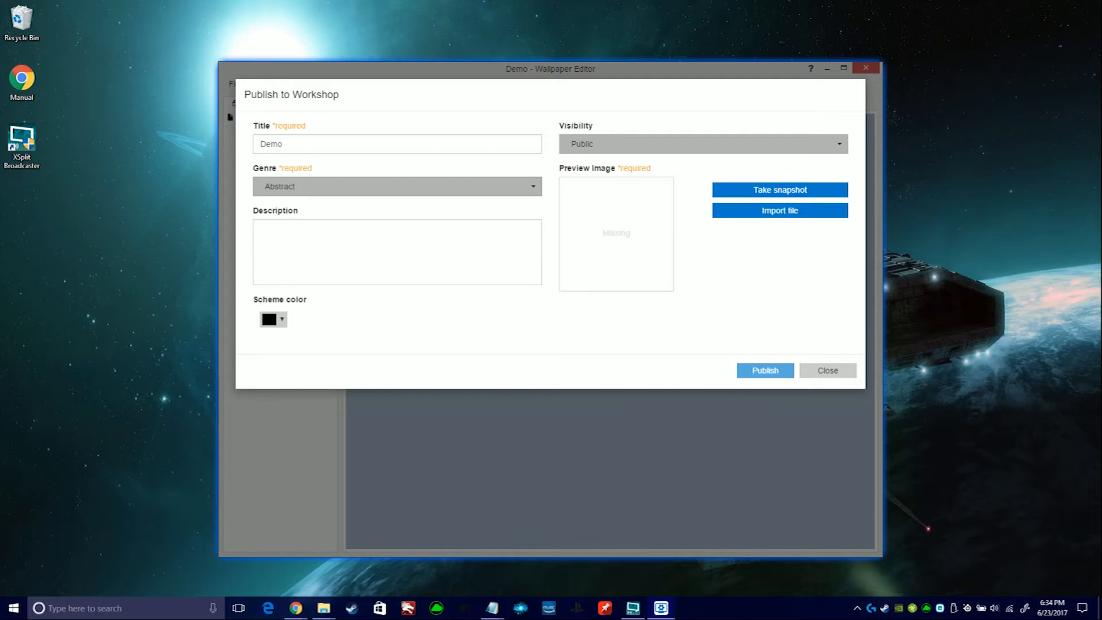
left_click(746, 144)
left_click(746, 194)
Step: Take a snapshot of the wallpaper as its preview image and set the scheme color to red
left_click(774, 190)
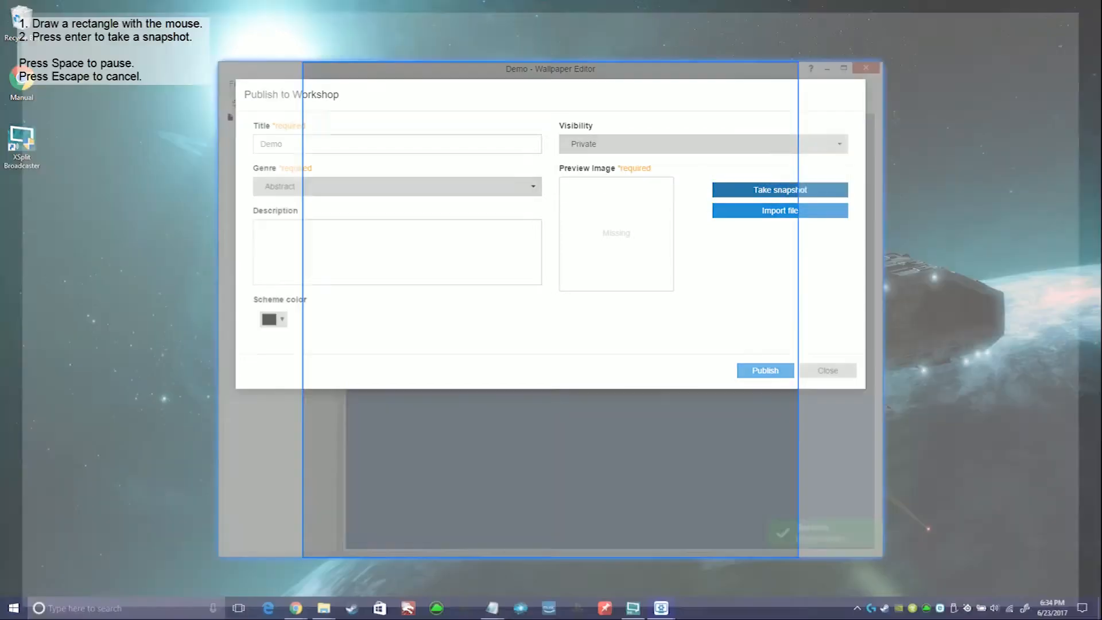
key("Return")
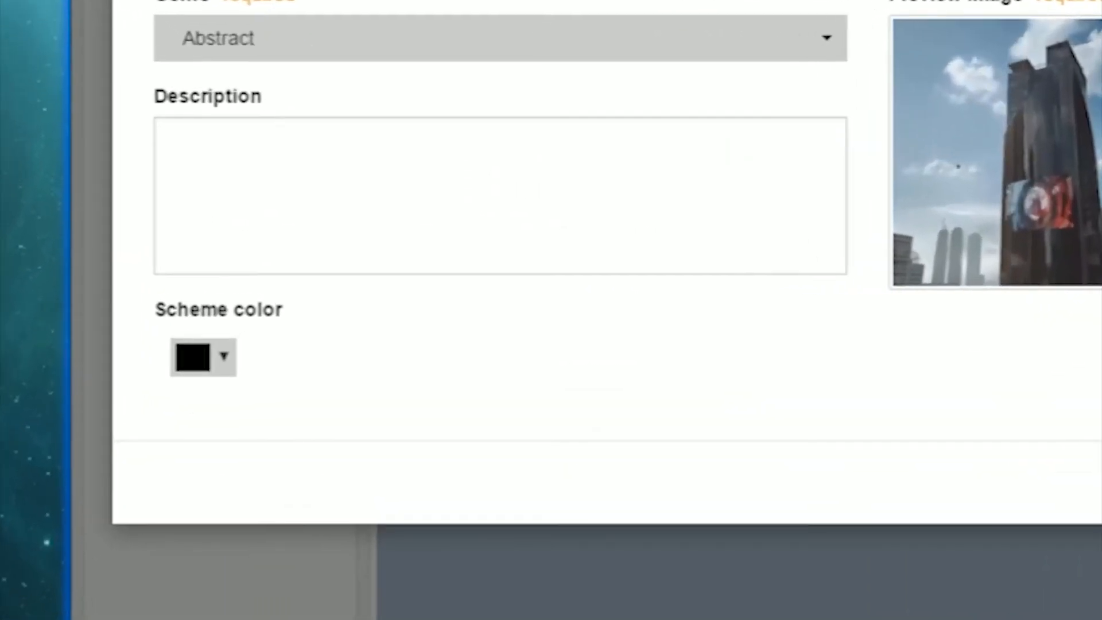
left_click(213, 357)
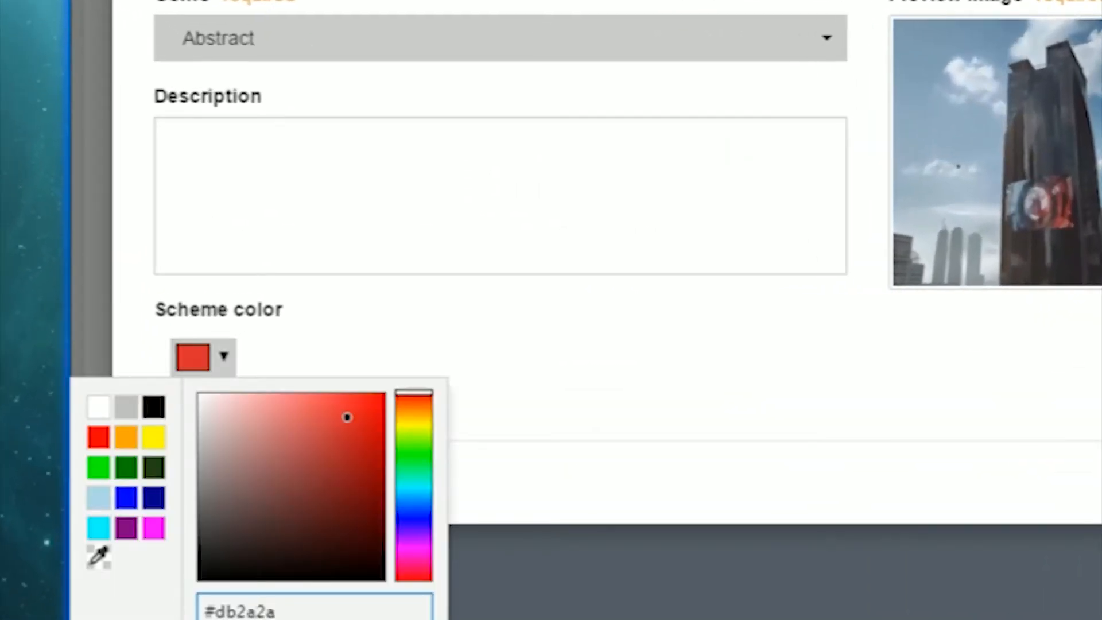
left_click(401, 614)
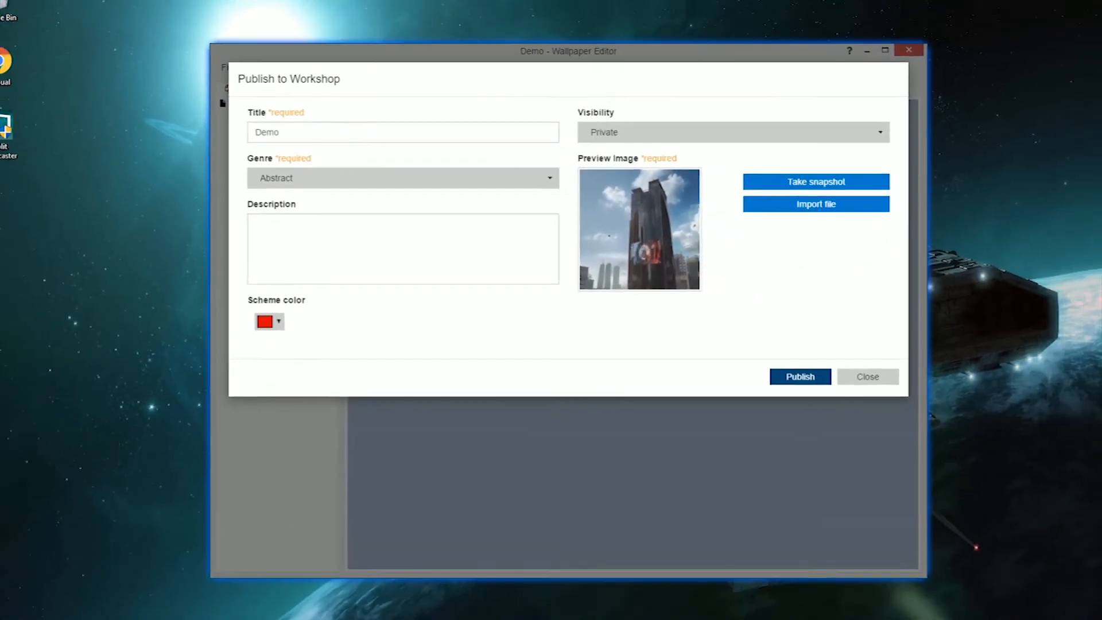
Step: Publish the Demo wallpaper to the Steam Workshop and show its Workshop page
left_click(800, 377)
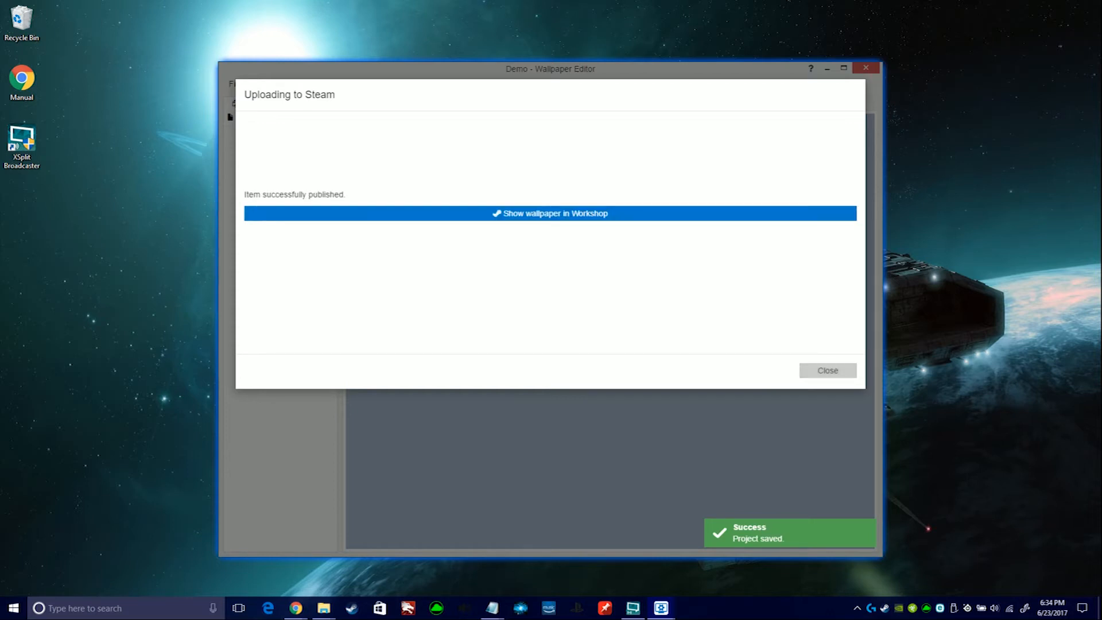
left_click(555, 213)
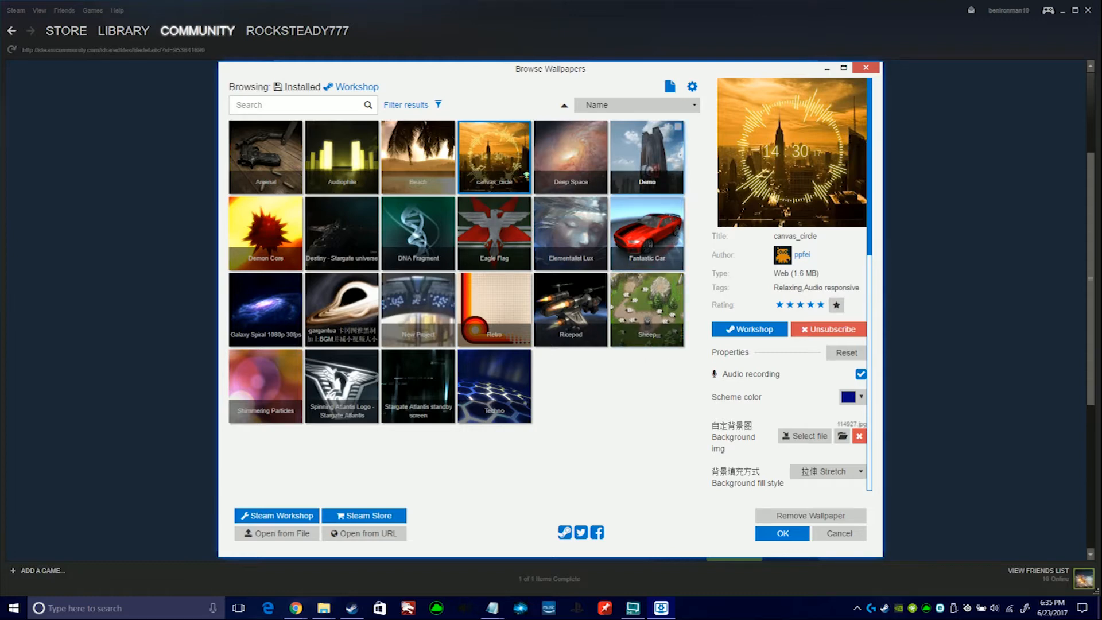
Step: Select the installed Demo wallpaper, set its playback rate to 50 and apply it to the desktop
left_click(647, 157)
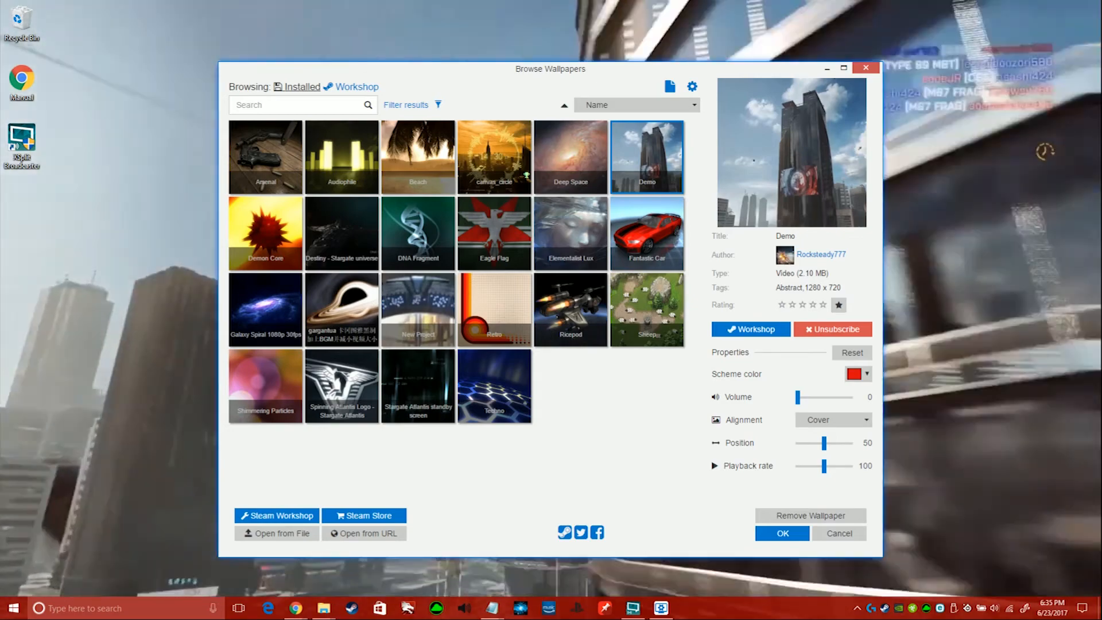
left_click_drag(752, 74, 774, 39)
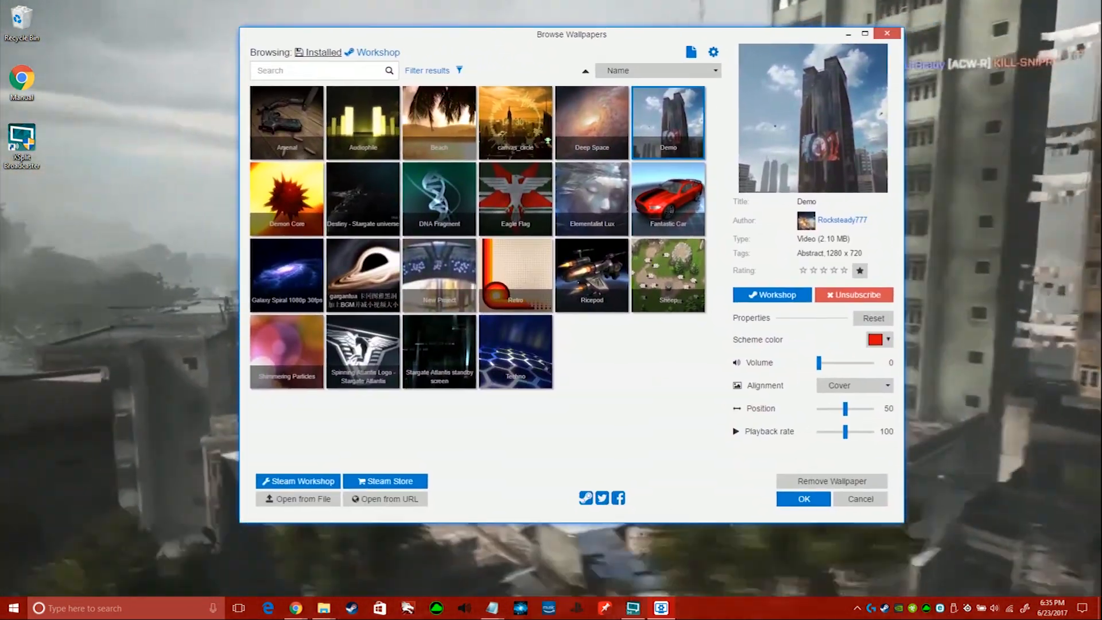
left_click_drag(845, 432, 818, 432)
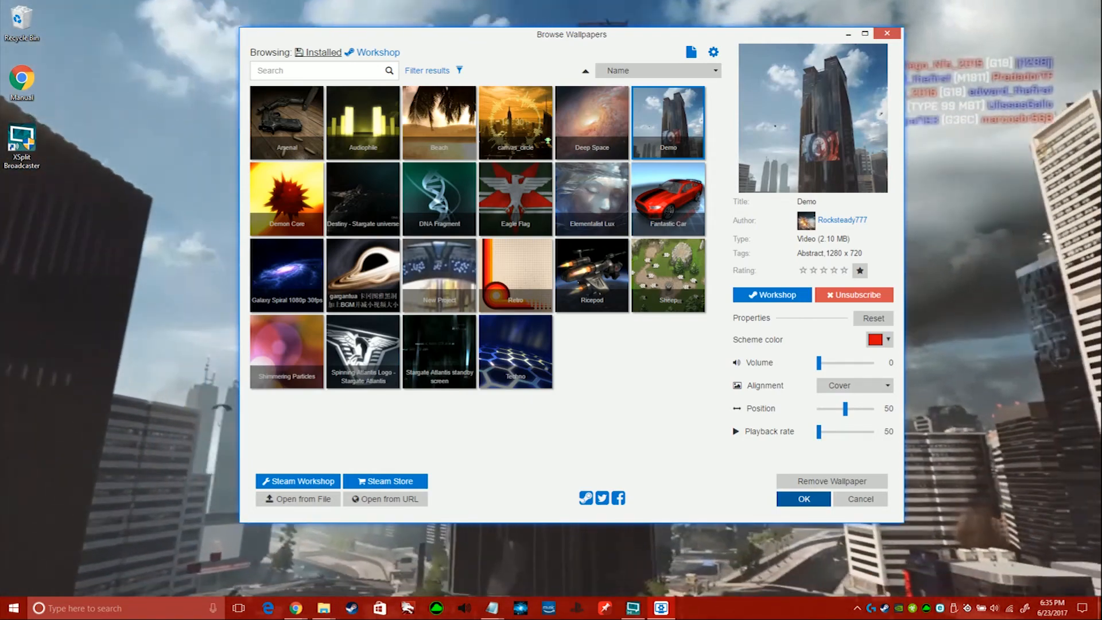
key("Return")
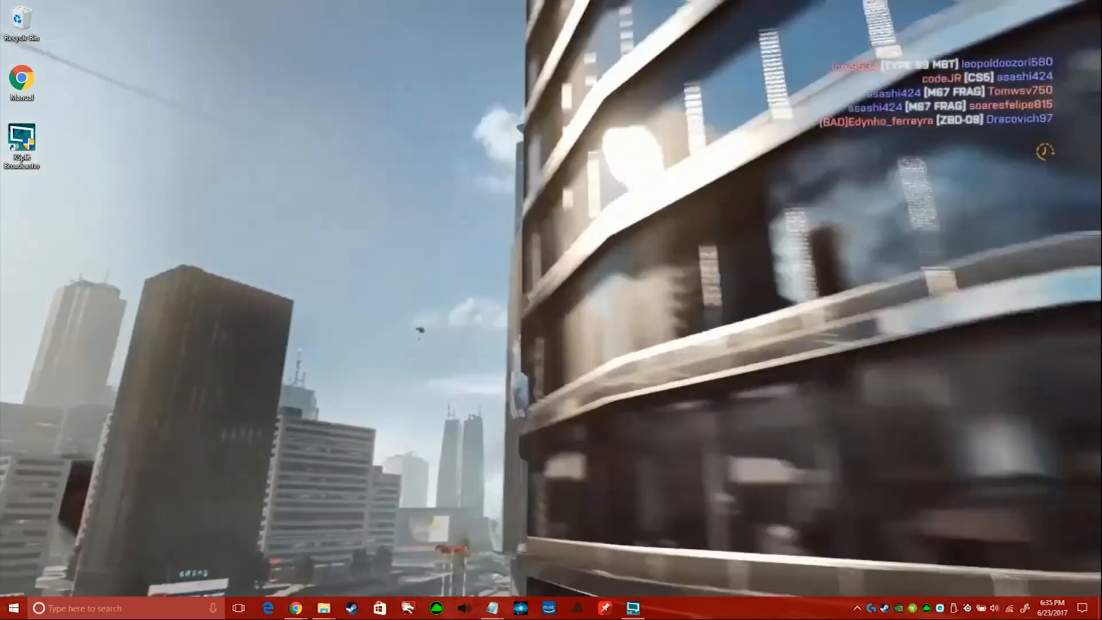
Step: Reopen the wallpaper browser and preview Silk – Interactive Generative Art among the top-rated Workshop wallpapers
left_click(857, 608)
left_click(869, 584)
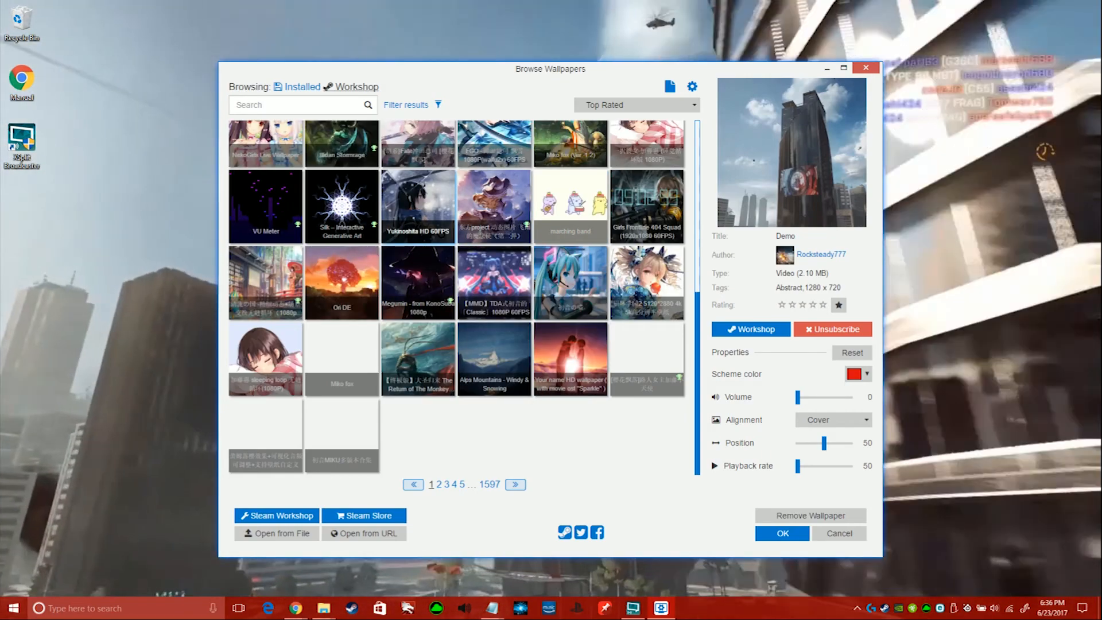
left_click(342, 207)
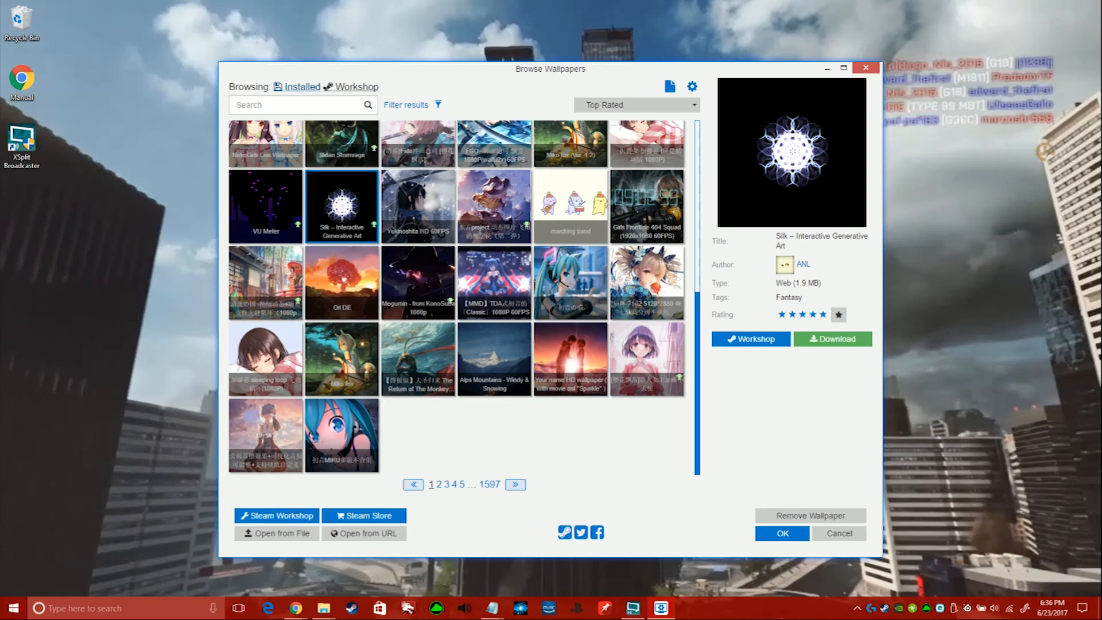
Step: Return to the installed wallpapers and apply the Stargate video wallpaper New Project to the desktop
left_click(302, 87)
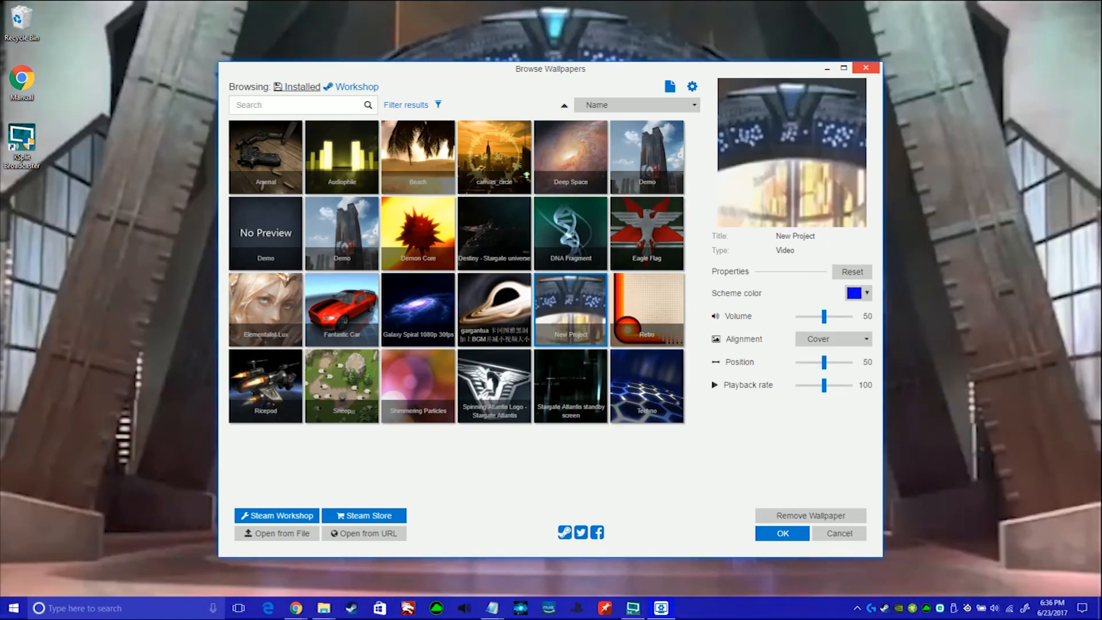
left_click(782, 533)
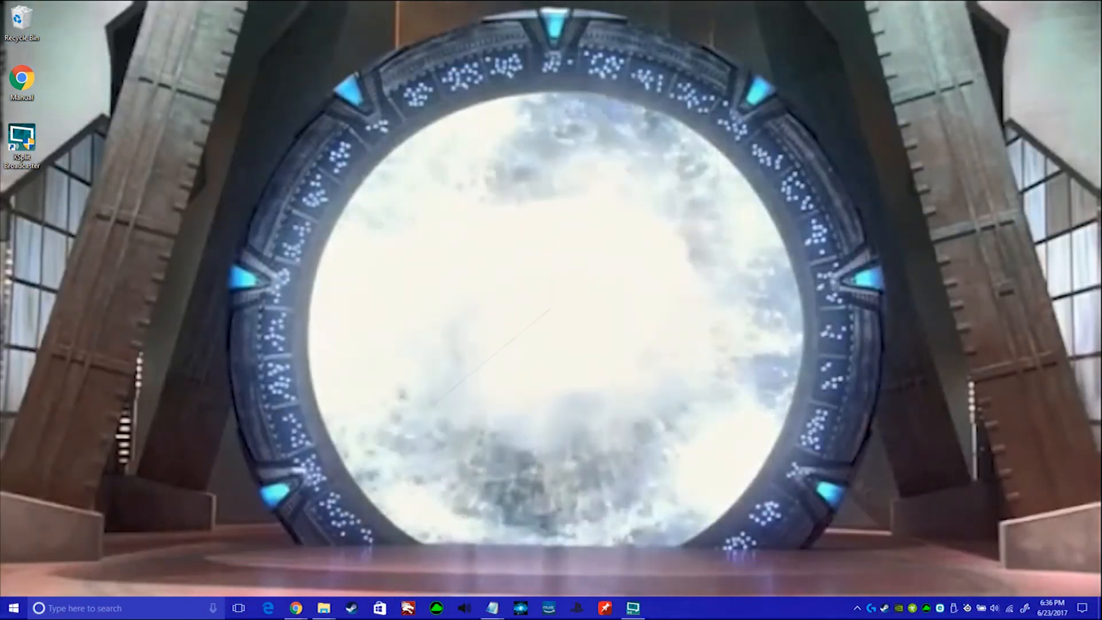